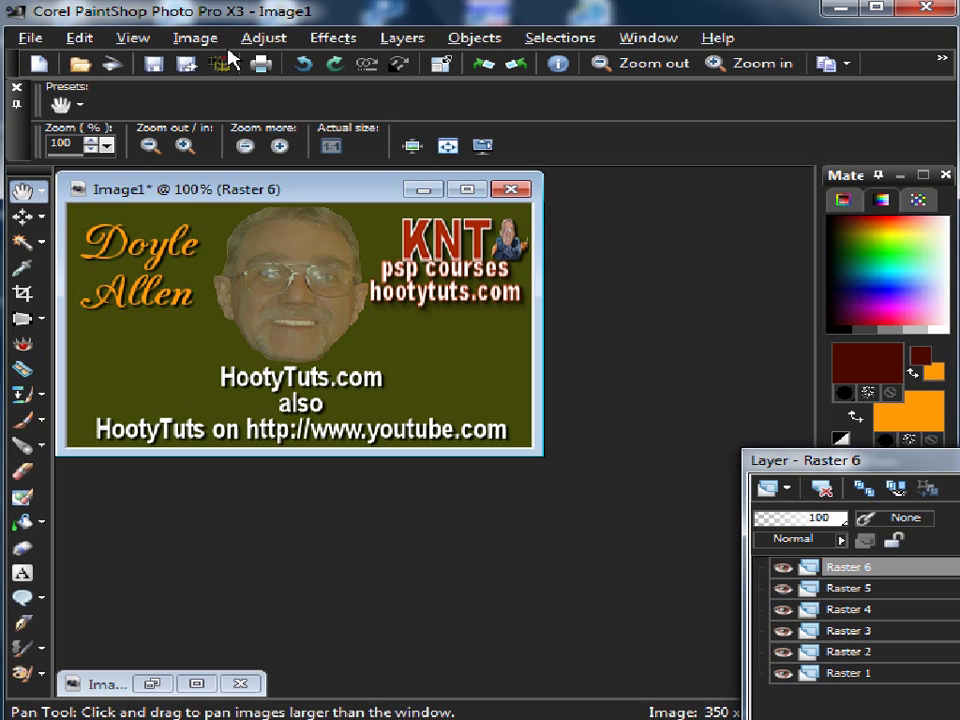
Launch Filters Unlimited 2.0 from Effects > Plugins 1 > I.C.NET Software on the banner image.
{"action": "left_click", "coordinate": [334, 40]}
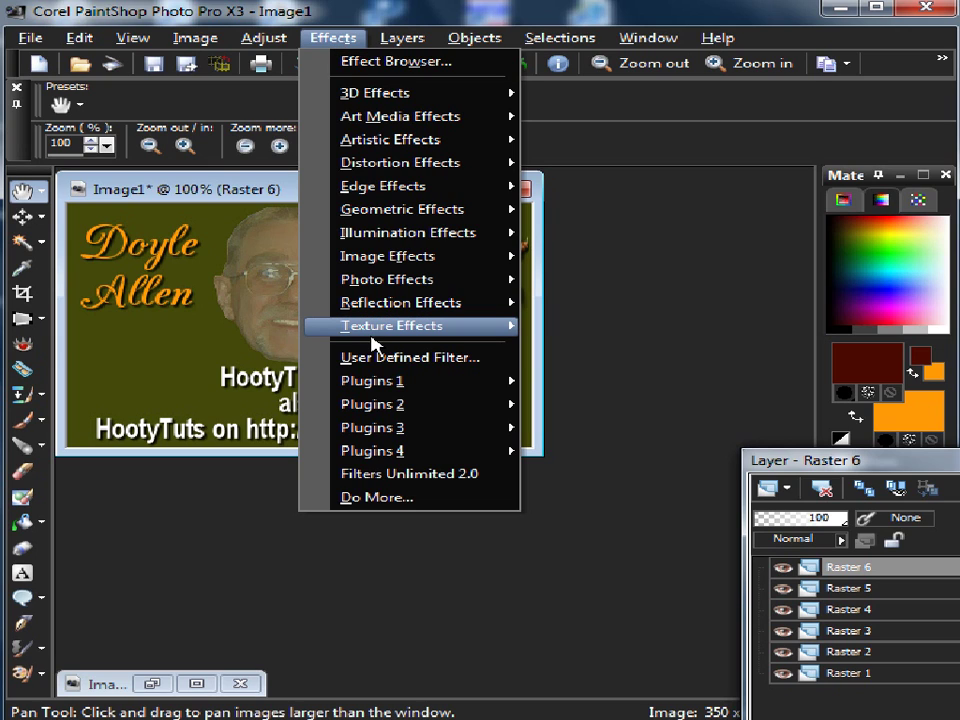
{"action": "mouse_move", "coordinate": [416, 390]}
{"action": "mouse_move", "coordinate": [659, 80]}
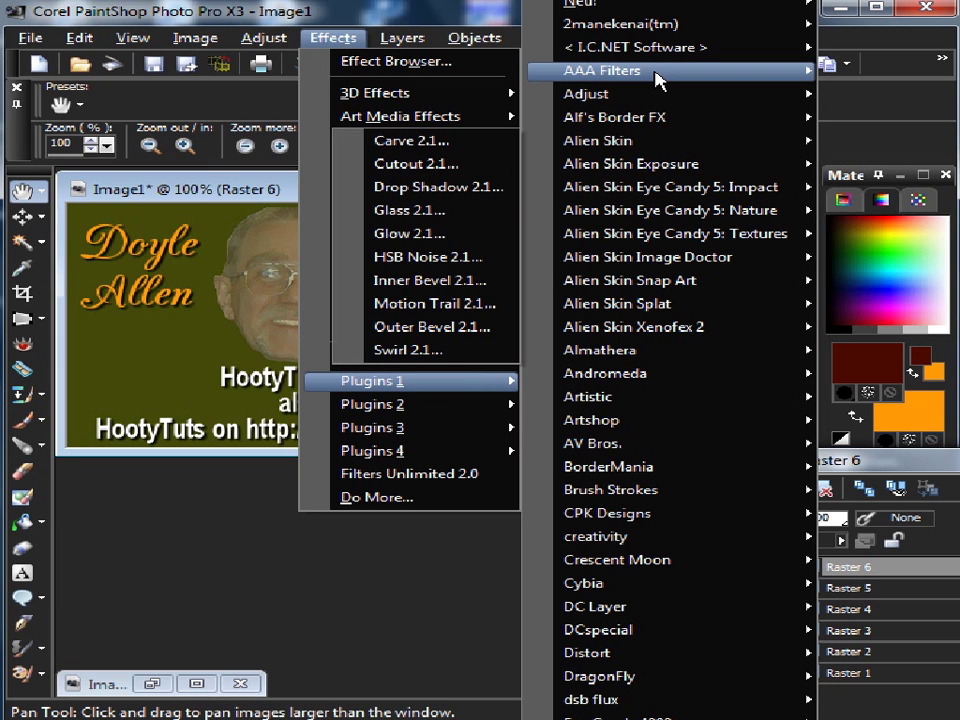
{"action": "mouse_move", "coordinate": [672, 57]}
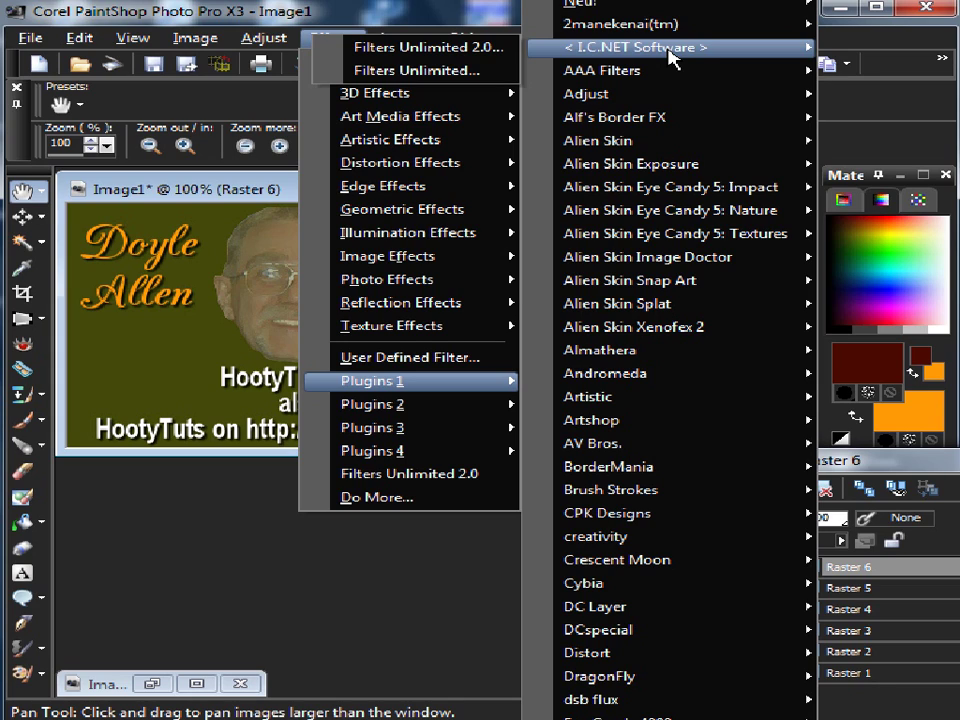
{"action": "left_click", "coordinate": [462, 50]}
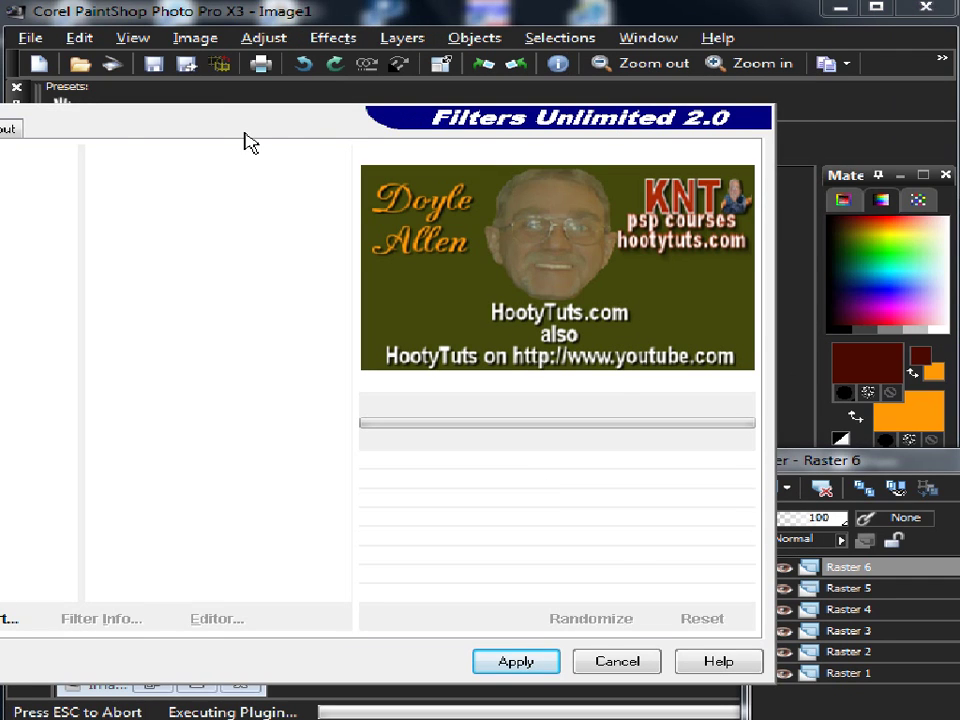
Drag the Filters Unlimited window fully onto the screen and nudge it slightly up.
{"action": "mouse_move", "coordinate": [250, 142]}
{"action": "left_mouse_down"}
{"action": "mouse_move", "coordinate": [535, 138]}
{"action": "mouse_move", "coordinate": [521, 135]}
{"action": "left_mouse_up"}
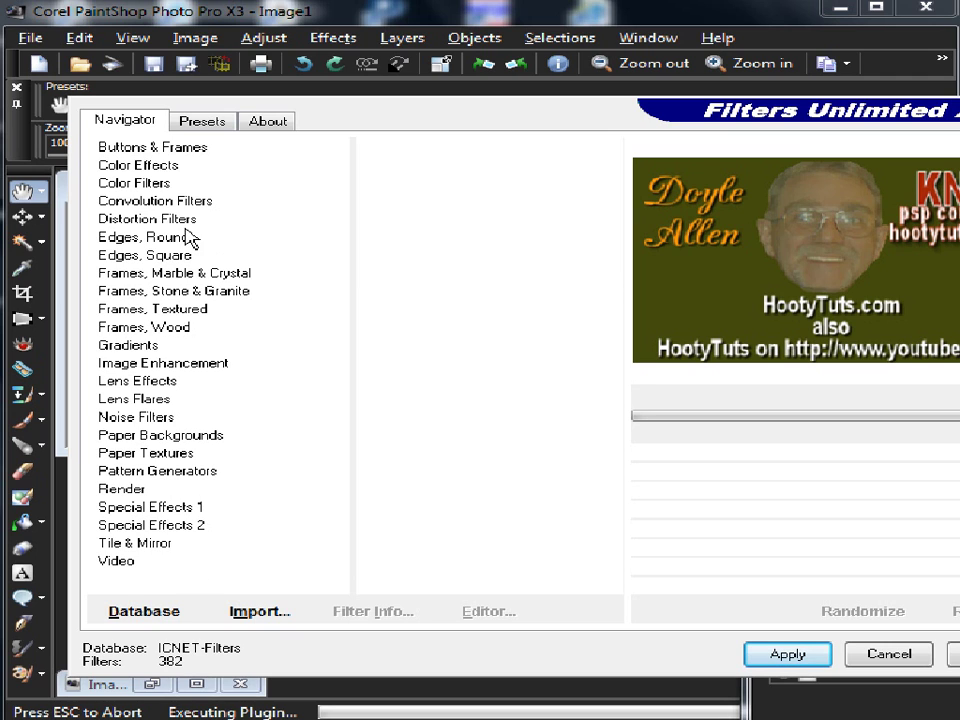
{"action": "left_click_drag", "start_coordinate": [402, 132], "coordinate": [392, 113]}
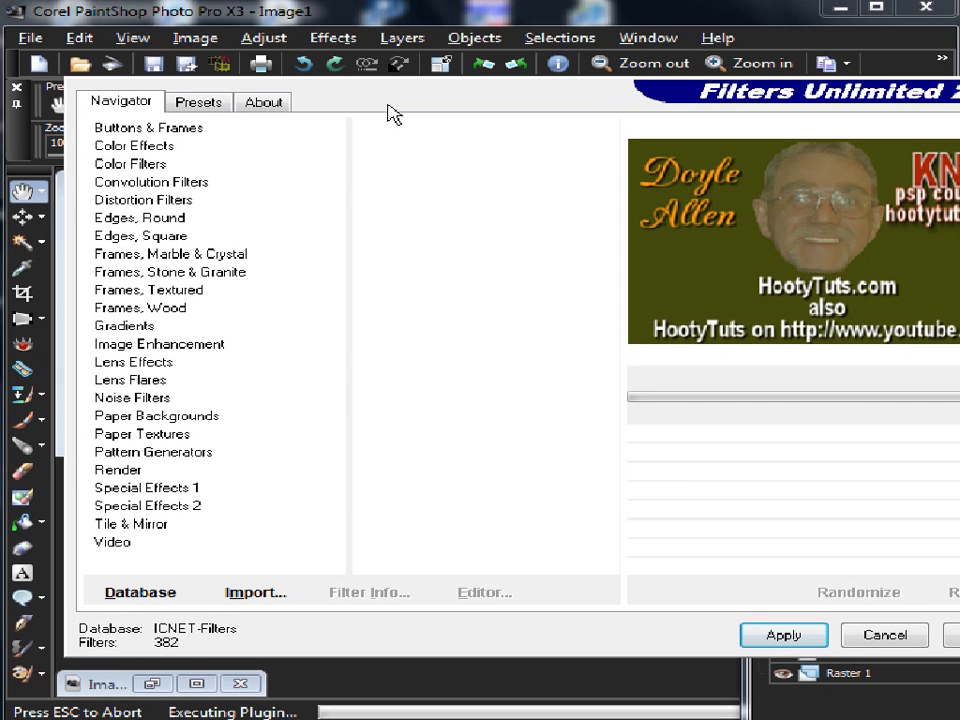
Open the Andrews1.db filter database.
{"action": "left_click", "coordinate": [188, 594]}
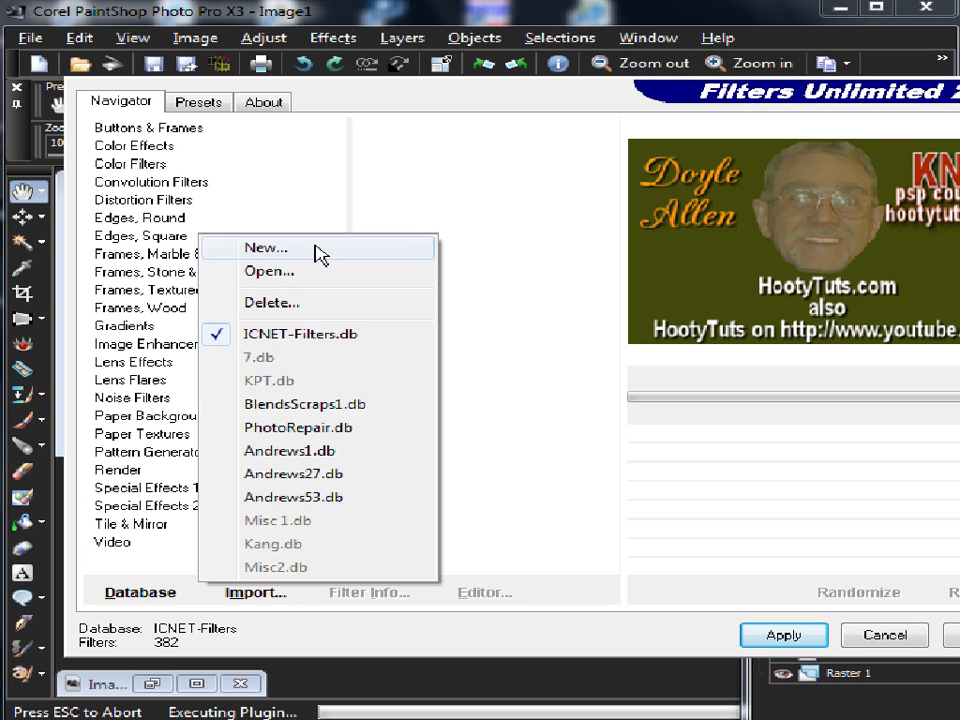
{"action": "left_click", "coordinate": [290, 272]}
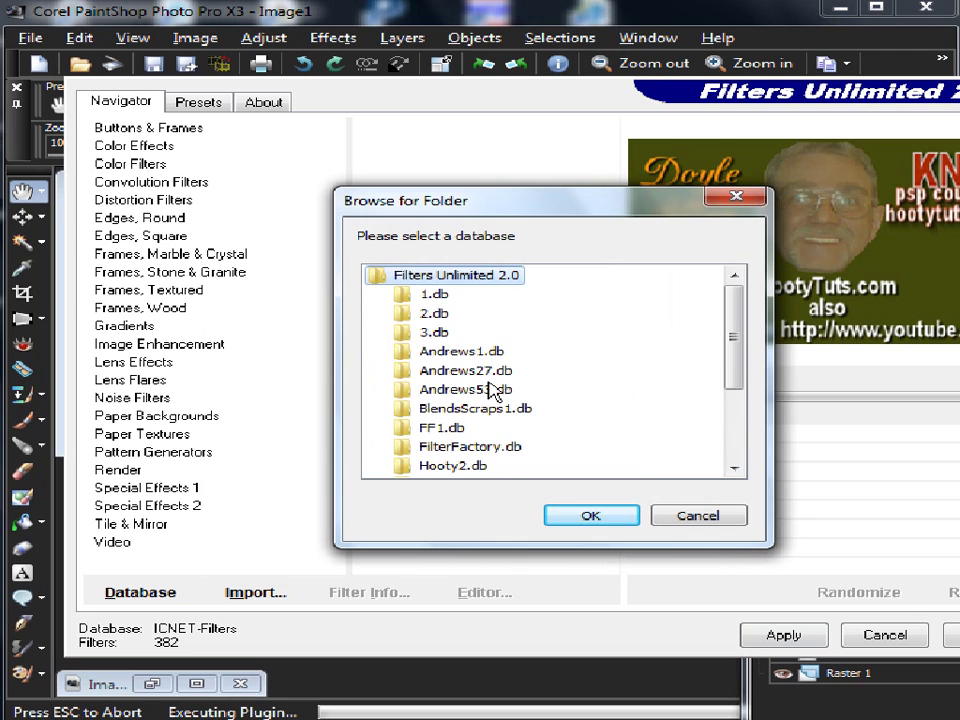
{"action": "left_click", "coordinate": [478, 354]}
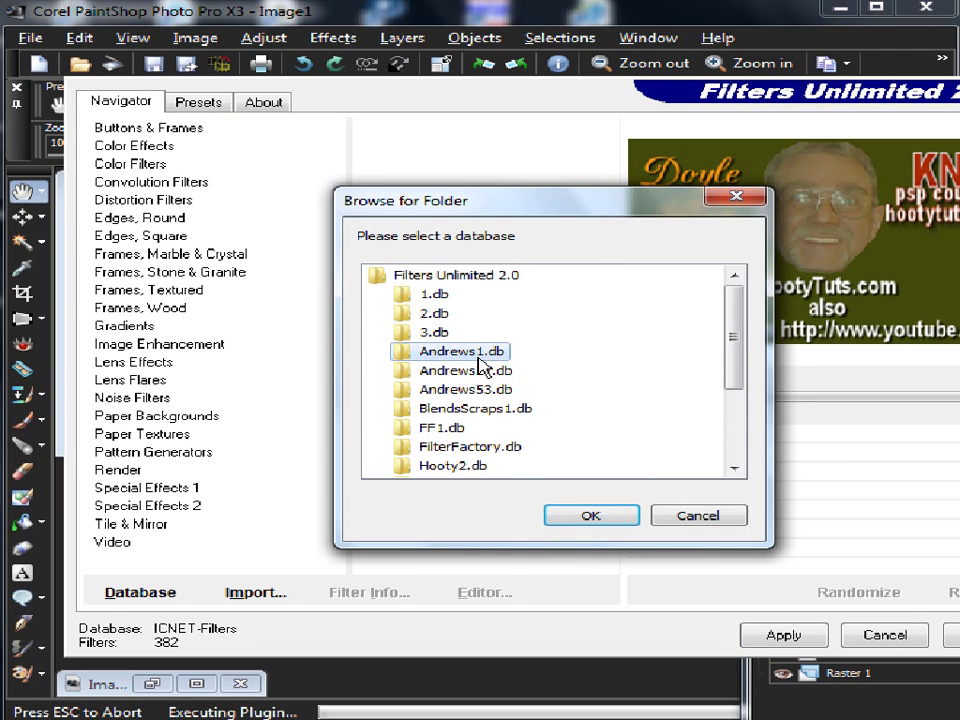
{"action": "left_click", "coordinate": [594, 515]}
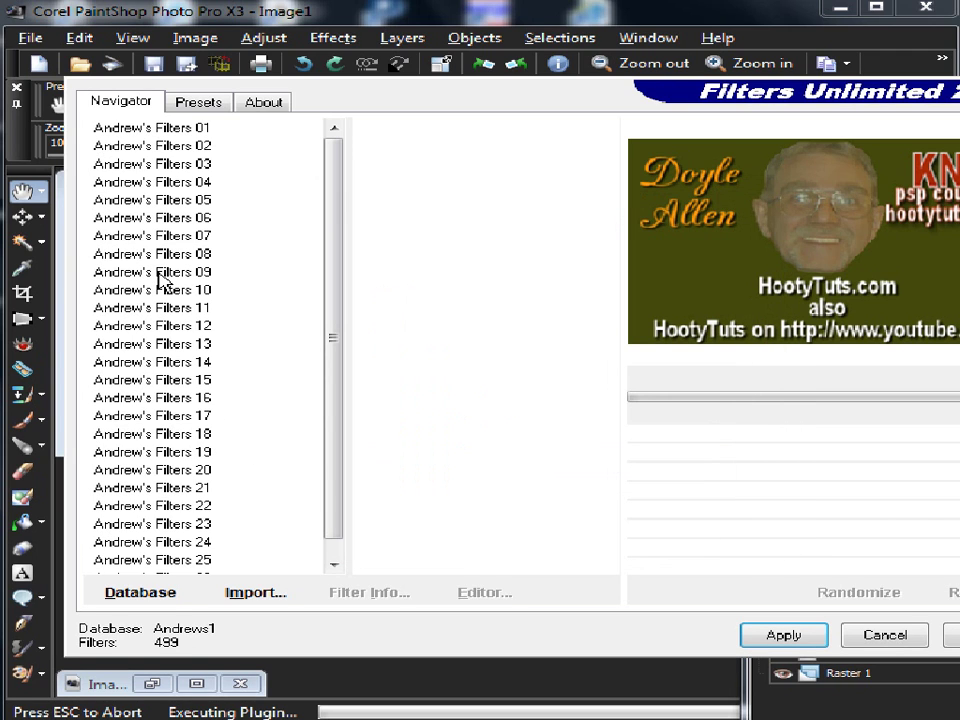
Switch to the Andrews27.db database with its 486 filters.
{"action": "left_click", "coordinate": [180, 595]}
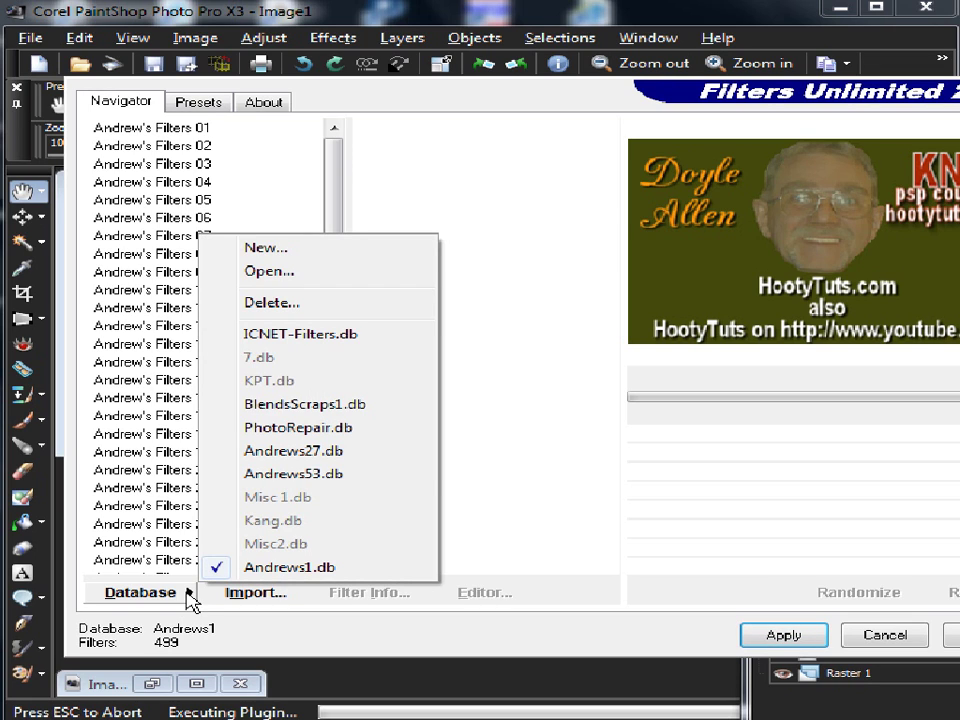
{"action": "left_click", "coordinate": [330, 452]}
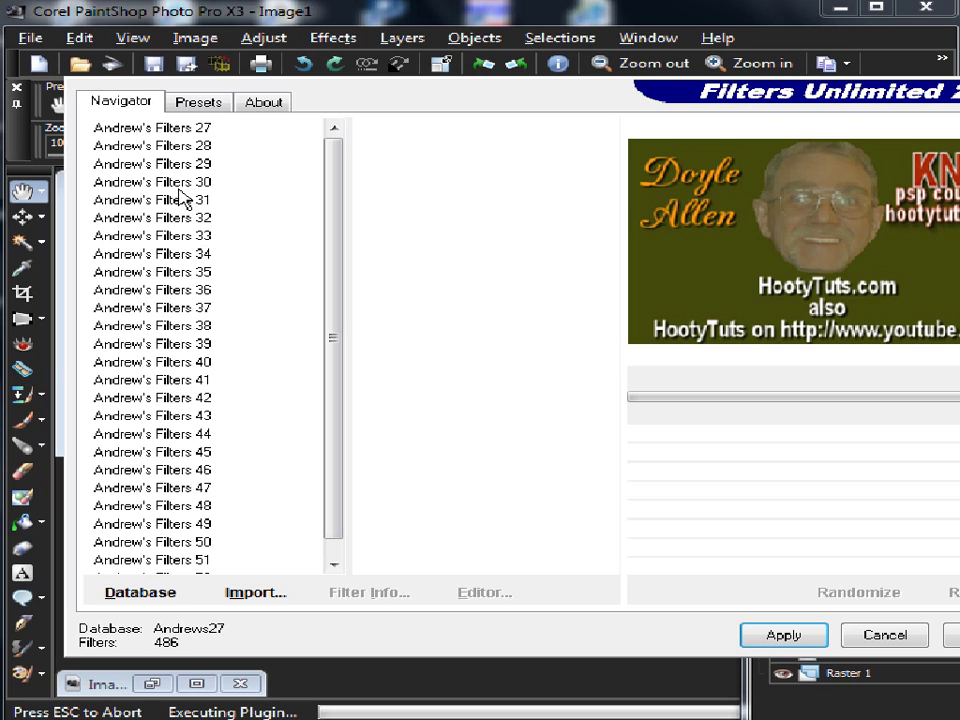
{"action": "left_click", "coordinate": [191, 602]}
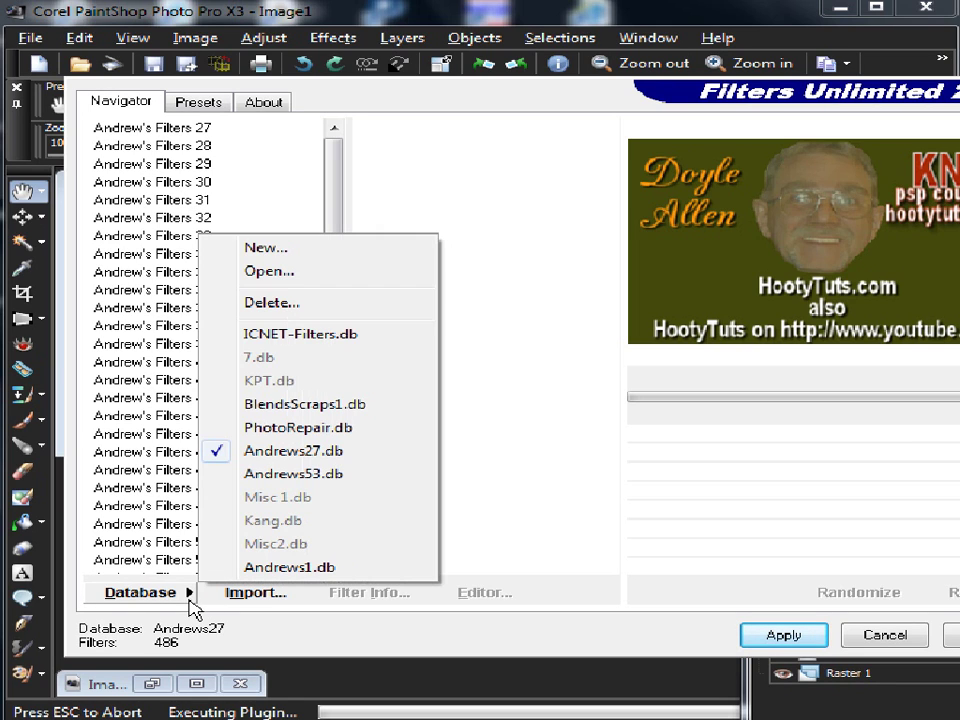
Create a new empty filter database named Misc3.
{"action": "left_click", "coordinate": [305, 259]}
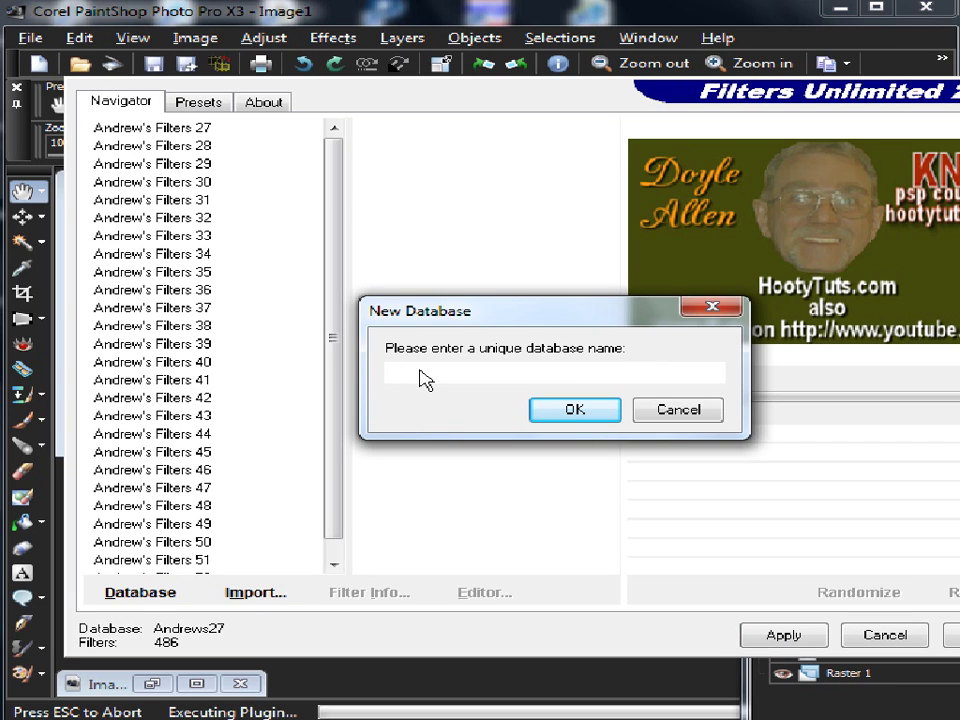
{"action": "type", "text": "Misc3"}
{"action": "left_click", "coordinate": [574, 410]}
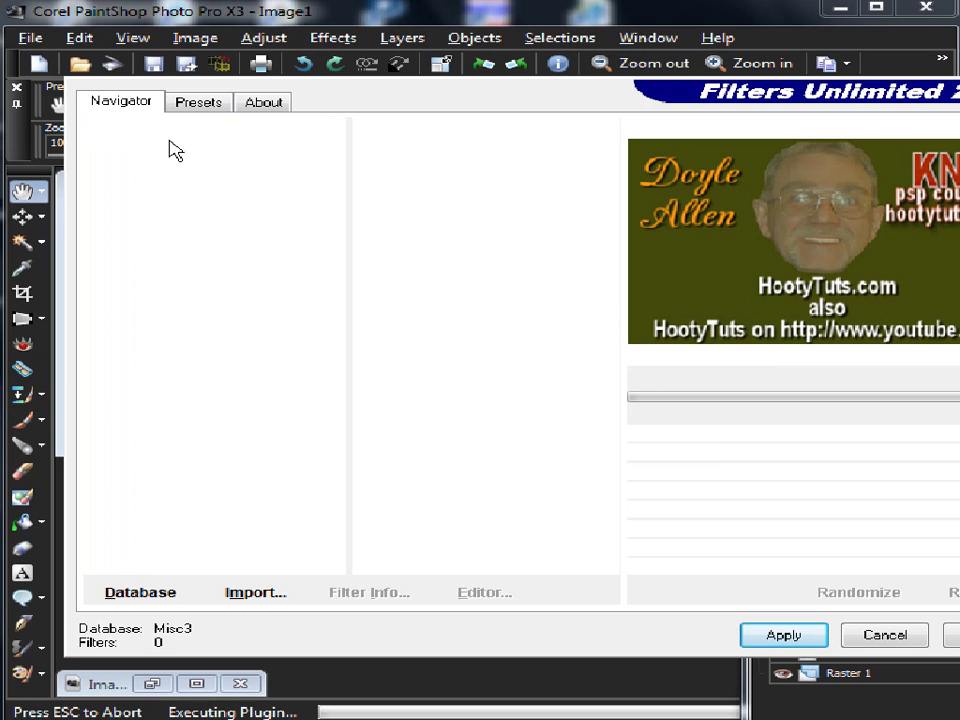
{"action": "left_click", "coordinate": [256, 593]}
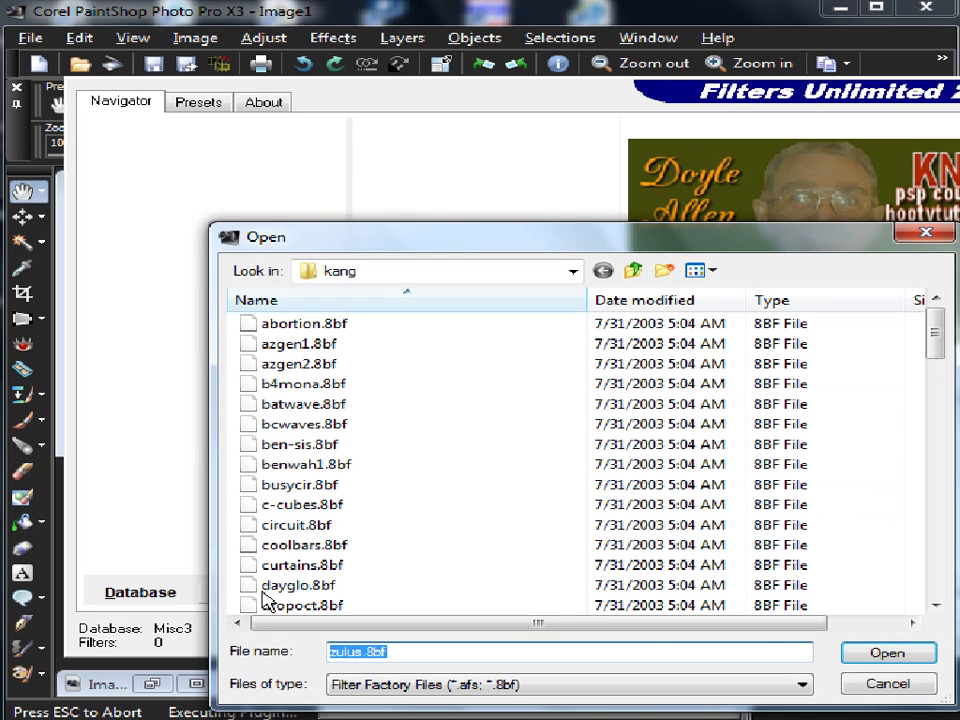
Import every .8bf file from the kang folder into Misc3, yielding 75 filters in kang 1–4.
{"action": "left_click", "coordinate": [332, 328]}
{"action": "left_click_drag", "start_coordinate": [935, 332], "coordinate": [945, 598]}
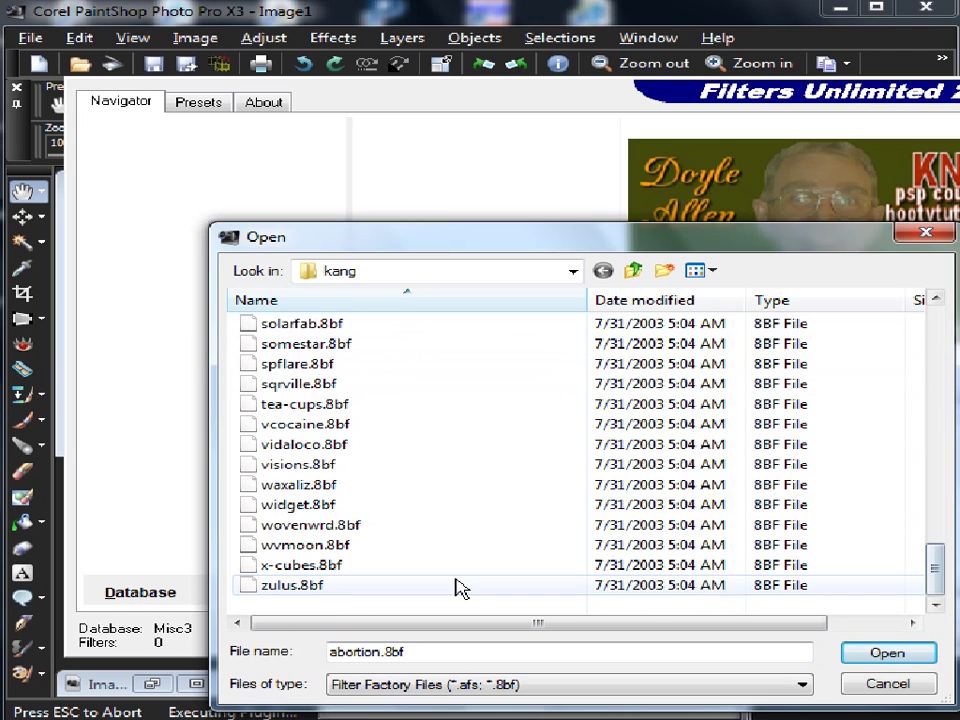
{"action": "left_click", "coordinate": [320, 595]}
{"action": "key", "text": "ctrl+a"}
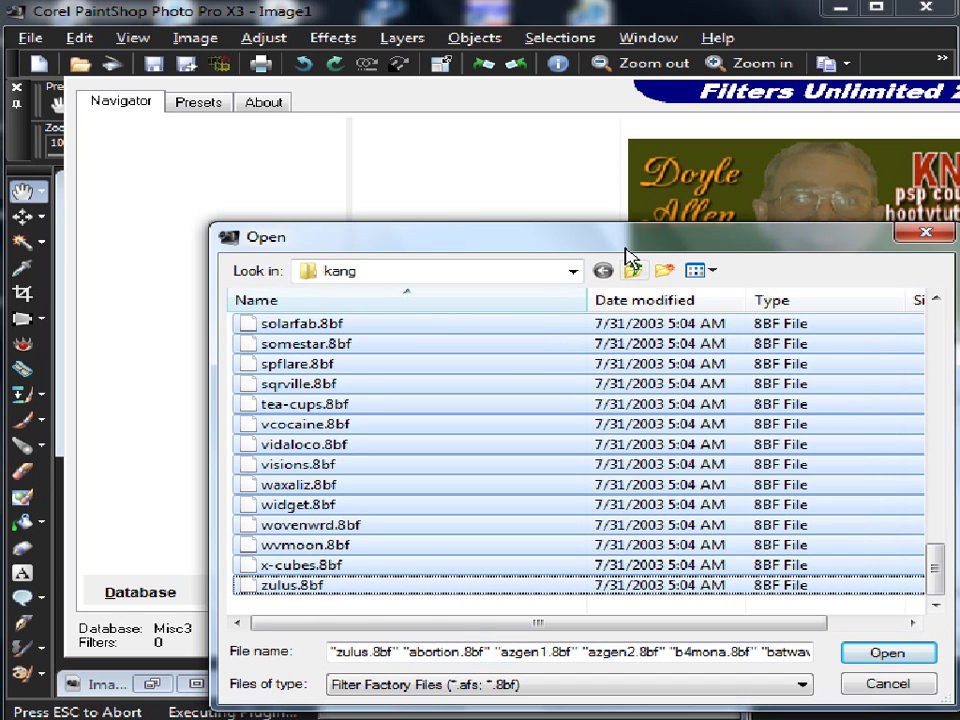
{"action": "left_click_drag", "start_coordinate": [628, 258], "coordinate": [597, 151]}
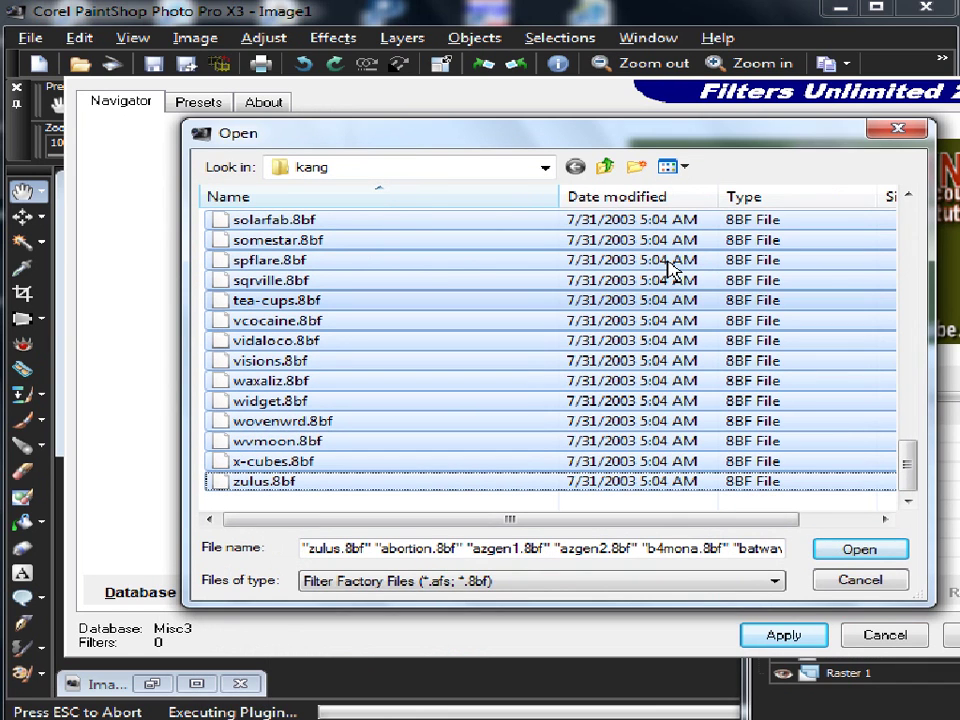
{"action": "left_click", "coordinate": [859, 550]}
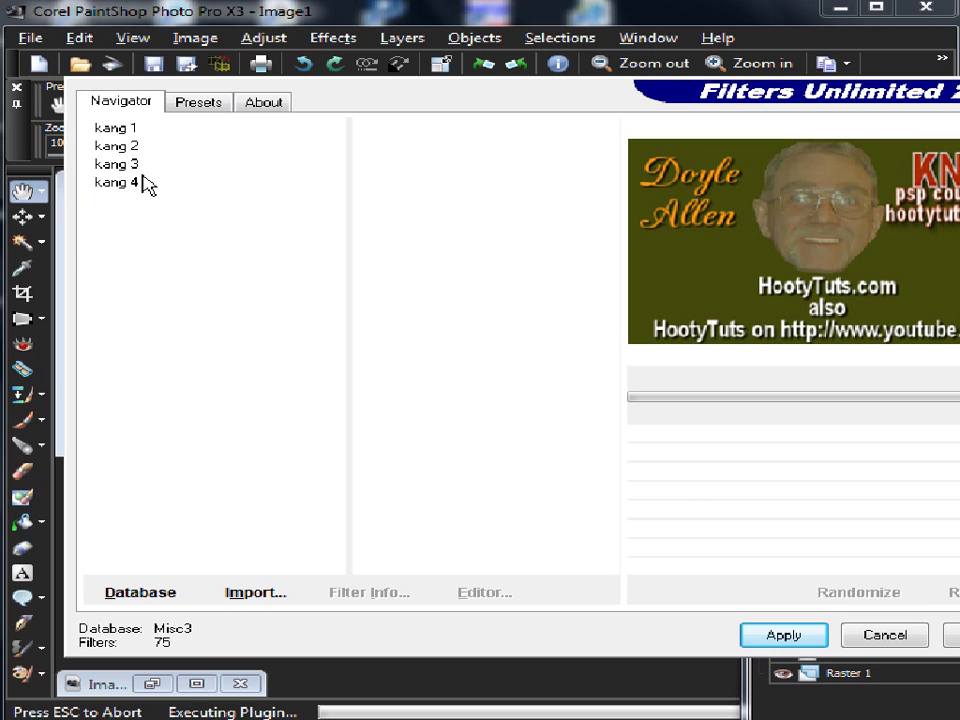
Browse kang 1, 2 and 4, previewing Persian Widow, luxury Cubes, spectra-flare and lensFun.
{"action": "left_click", "coordinate": [124, 128]}
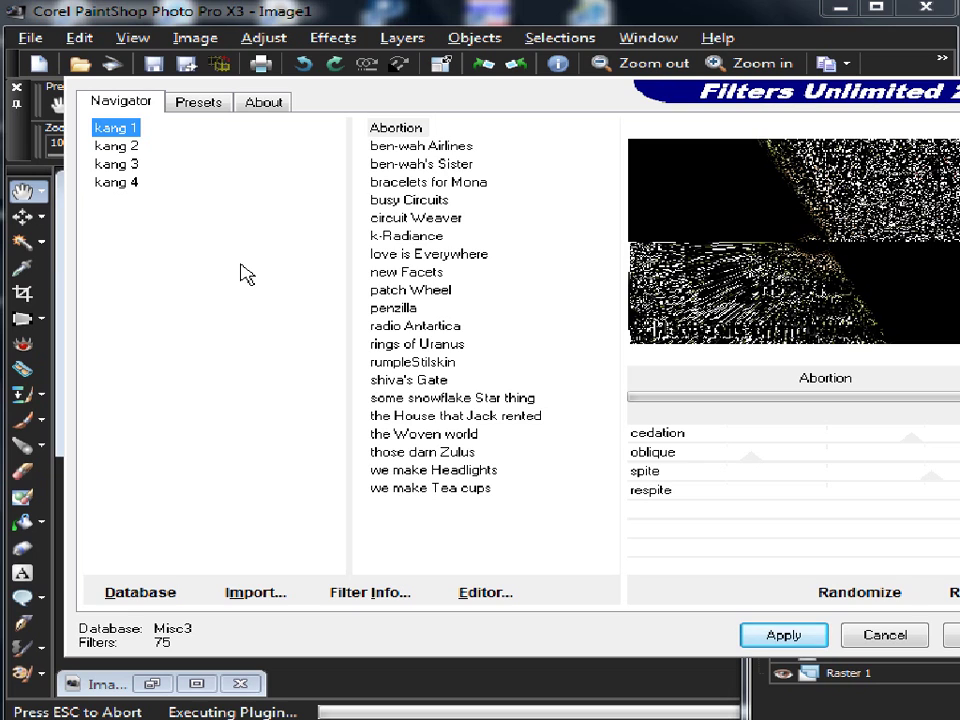
{"action": "left_click", "coordinate": [128, 148]}
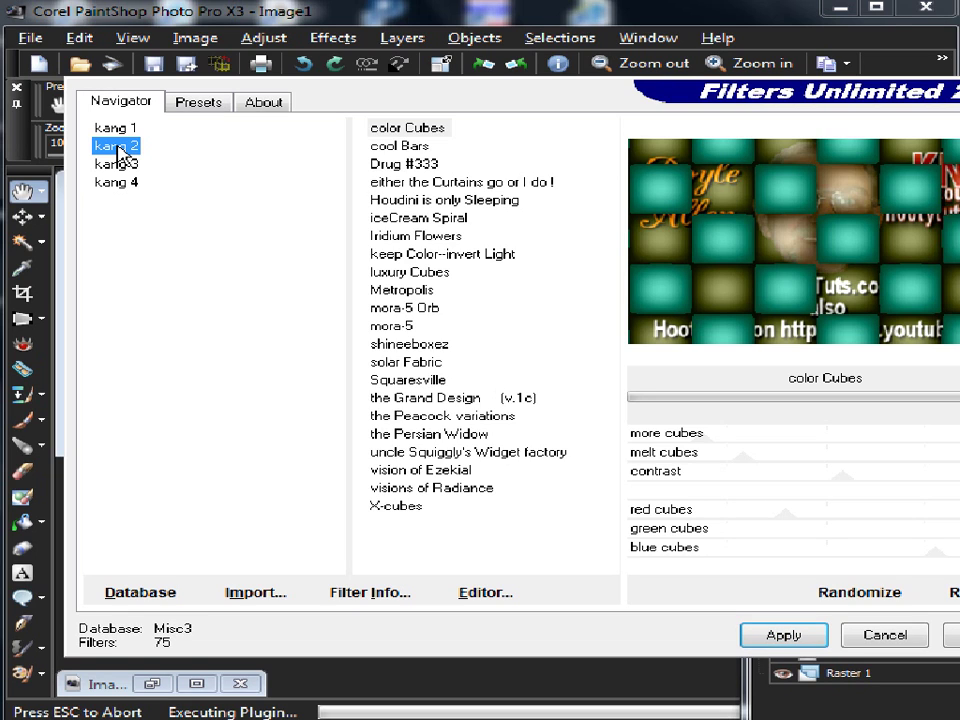
{"action": "left_click", "coordinate": [410, 434]}
{"action": "left_click", "coordinate": [402, 273]}
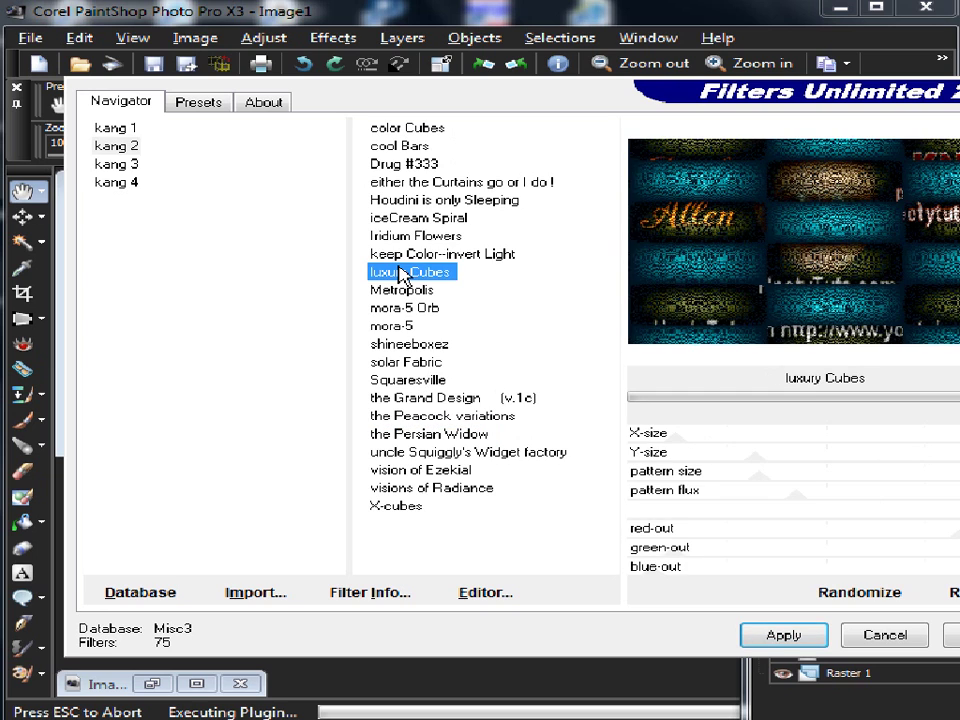
{"action": "left_click", "coordinate": [125, 183]}
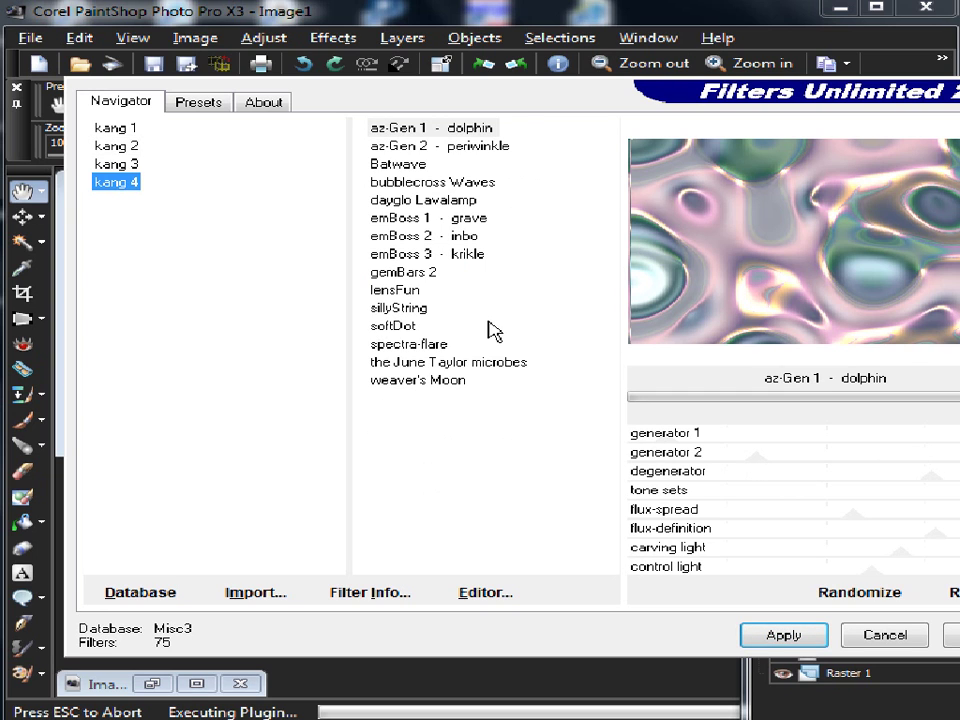
{"action": "left_click", "coordinate": [408, 345]}
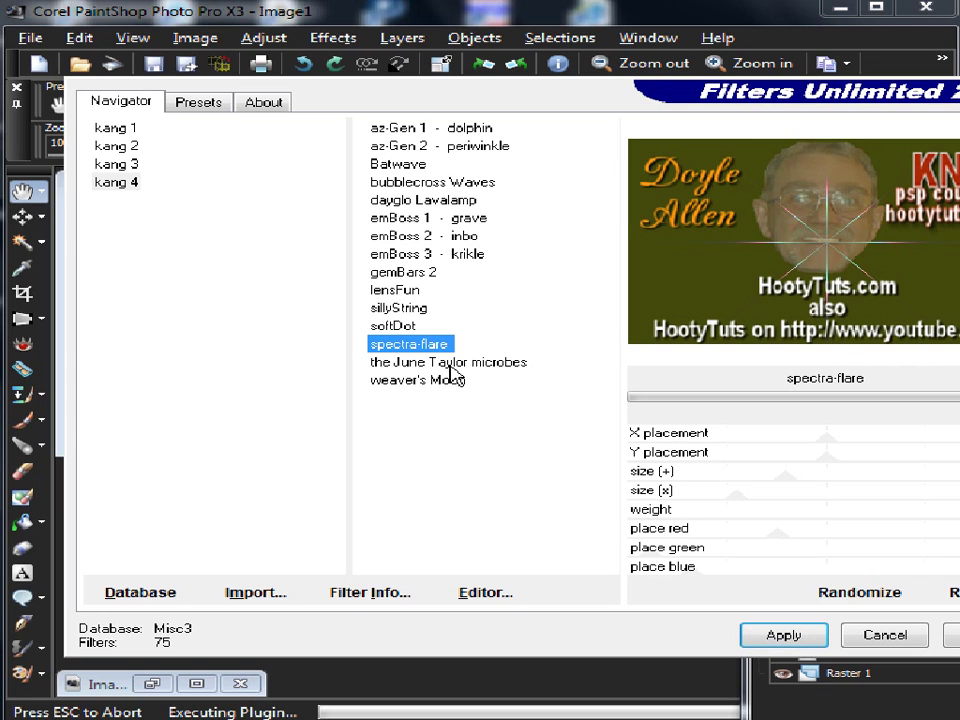
{"action": "left_click", "coordinate": [398, 290]}
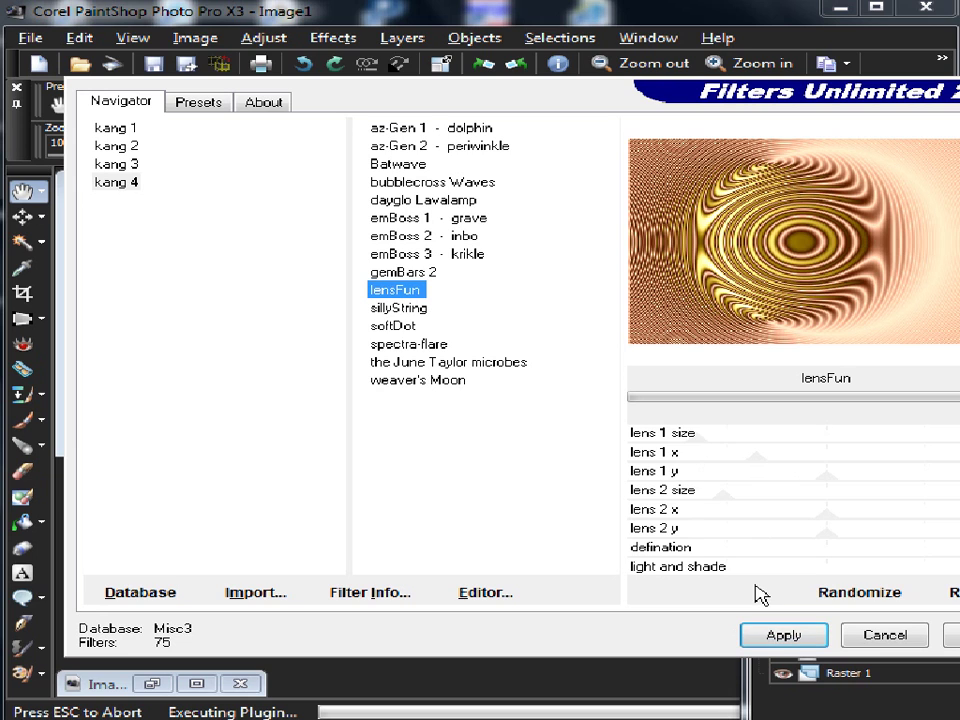
Randomize lensFun into a gold ring pattern, then lower lens 1 y to 77 and enlarge lens 1 size.
{"action": "left_click_drag", "start_coordinate": [587, 108], "coordinate": [450, 66]}
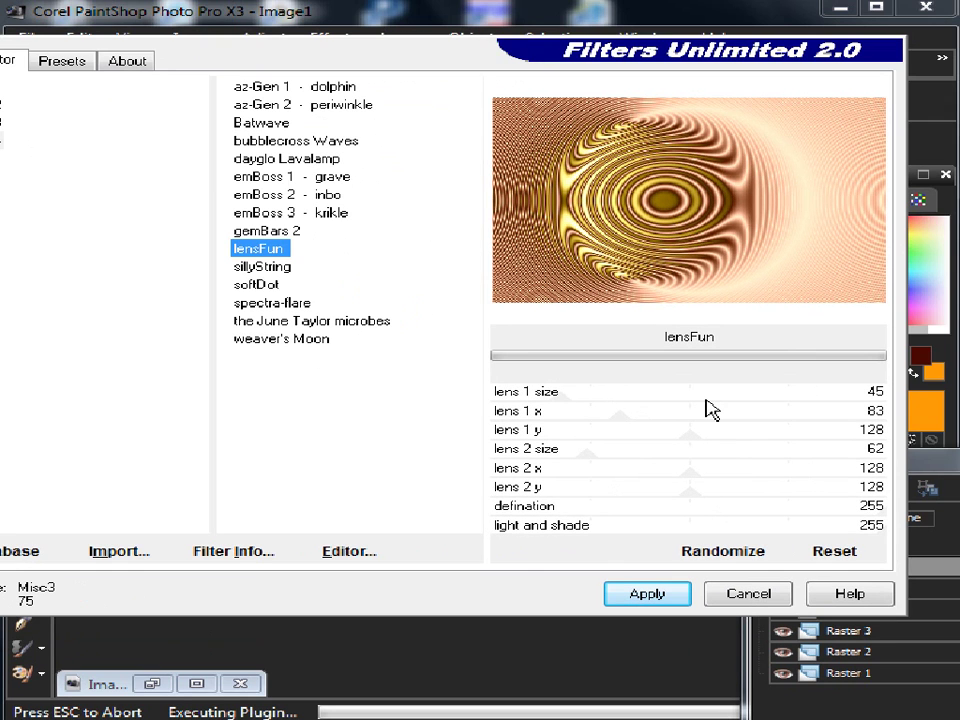
{"action": "left_click", "coordinate": [724, 553]}
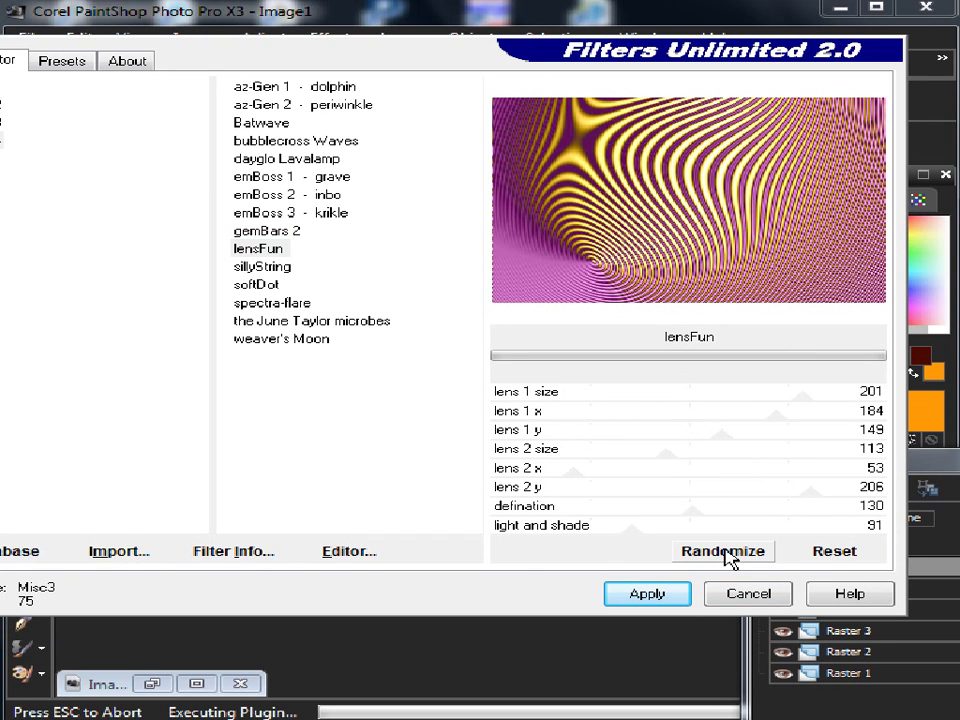
{"action": "left_click", "coordinate": [728, 556]}
{"action": "left_click", "coordinate": [727, 555]}
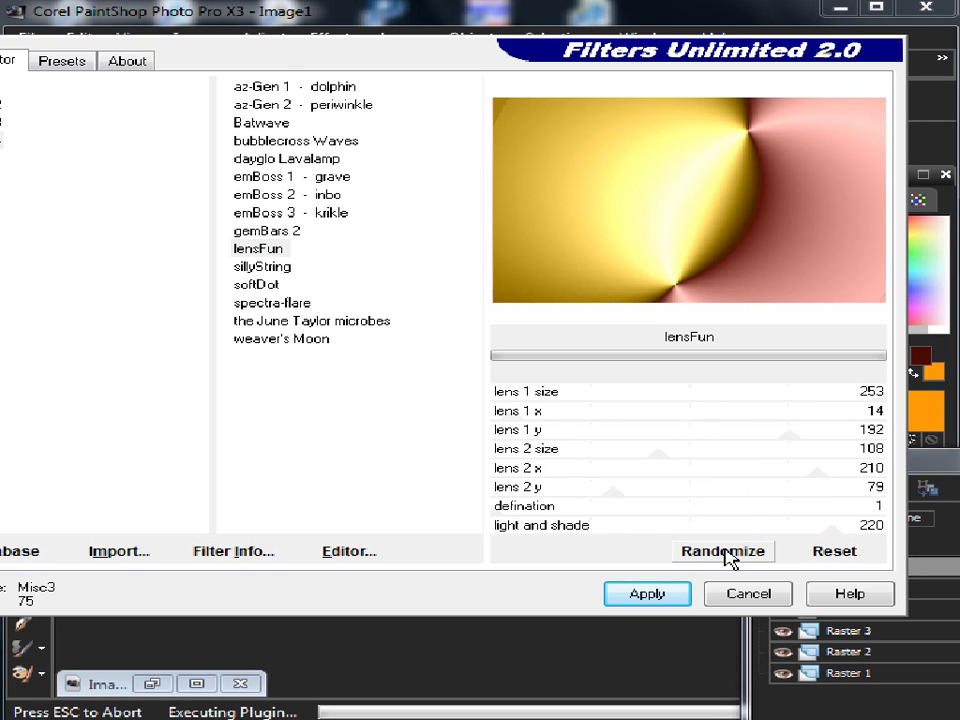
{"action": "left_click", "coordinate": [840, 553]}
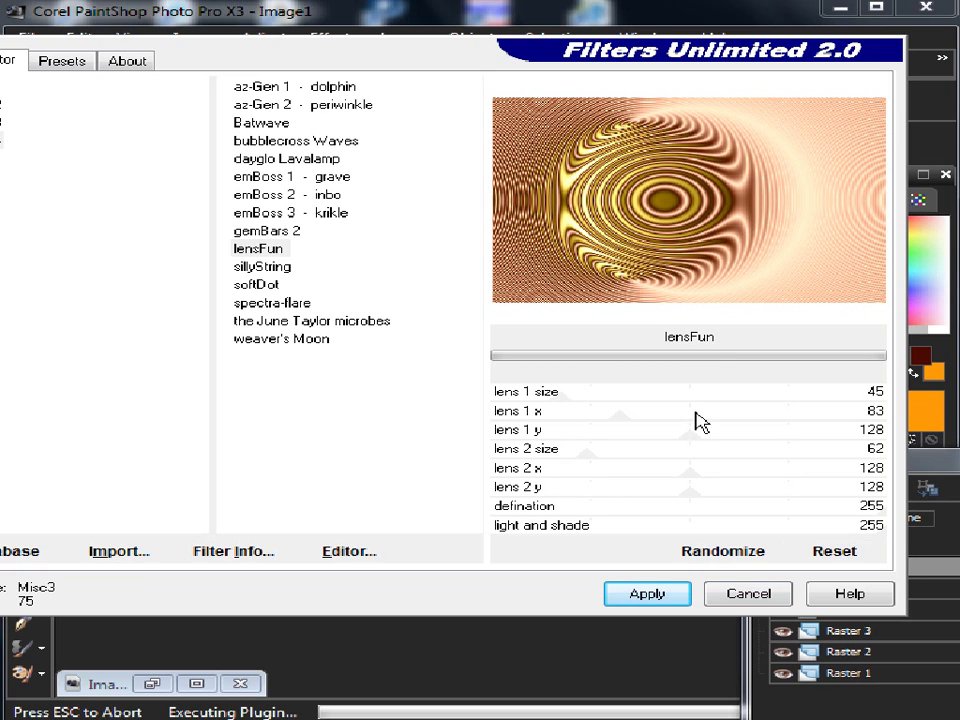
{"action": "left_click", "coordinate": [733, 557]}
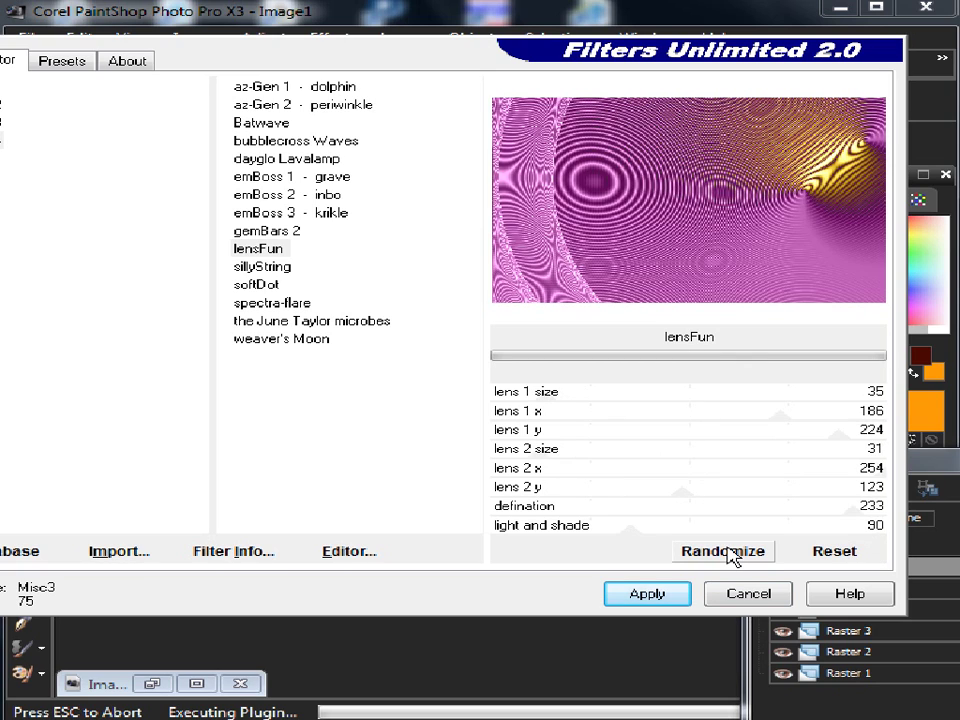
{"action": "left_click", "coordinate": [733, 557]}
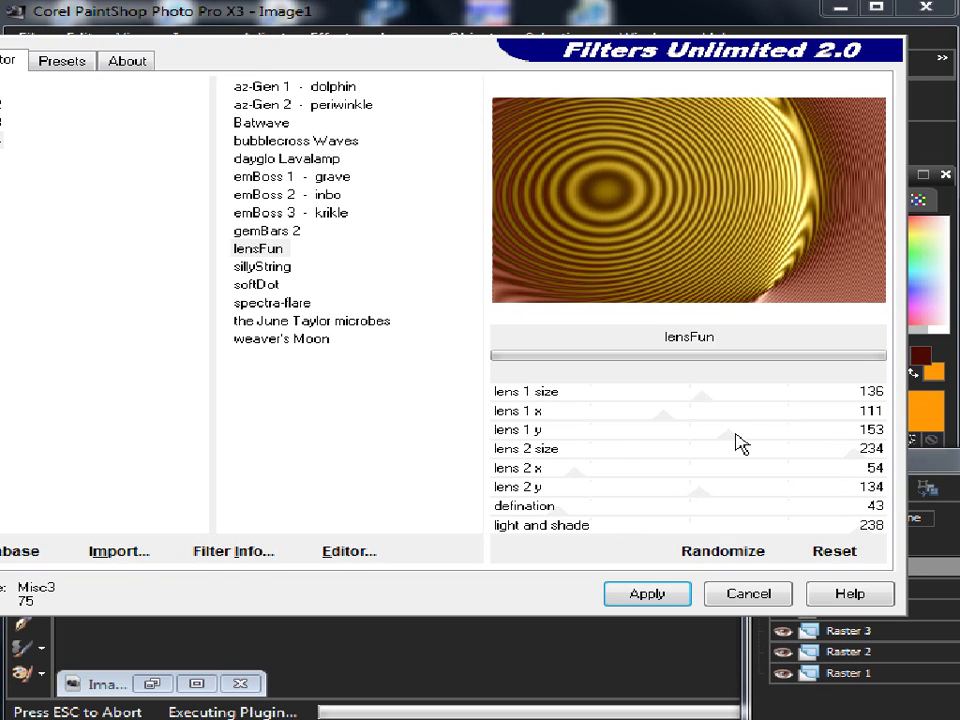
{"action": "left_click_drag", "start_coordinate": [735, 434], "coordinate": [612, 434]}
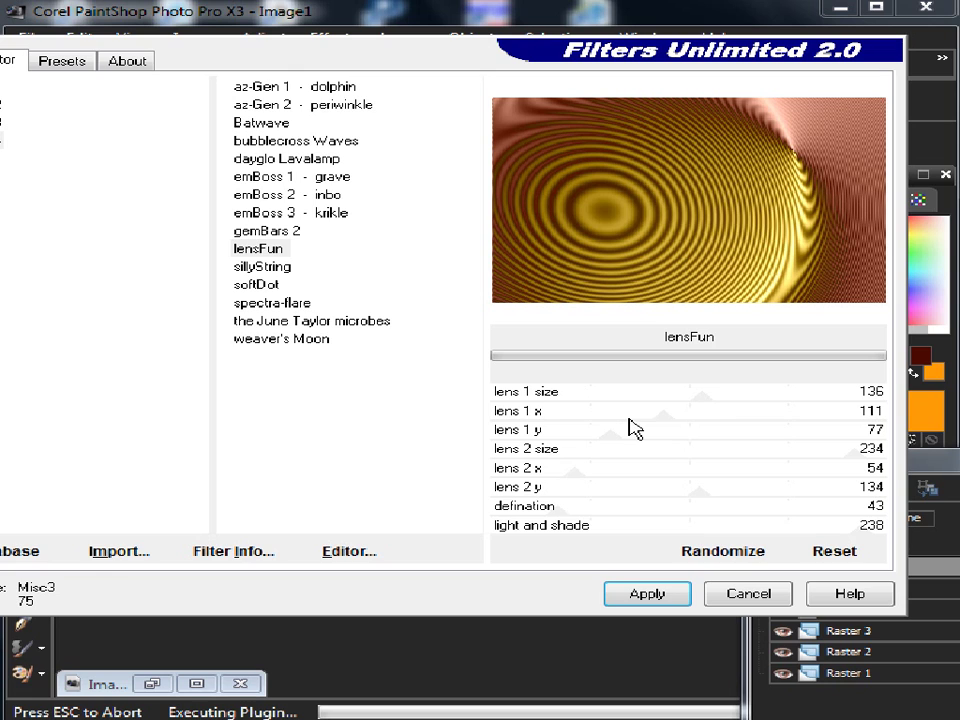
{"action": "left_click_drag", "start_coordinate": [700, 395], "coordinate": [765, 406]}
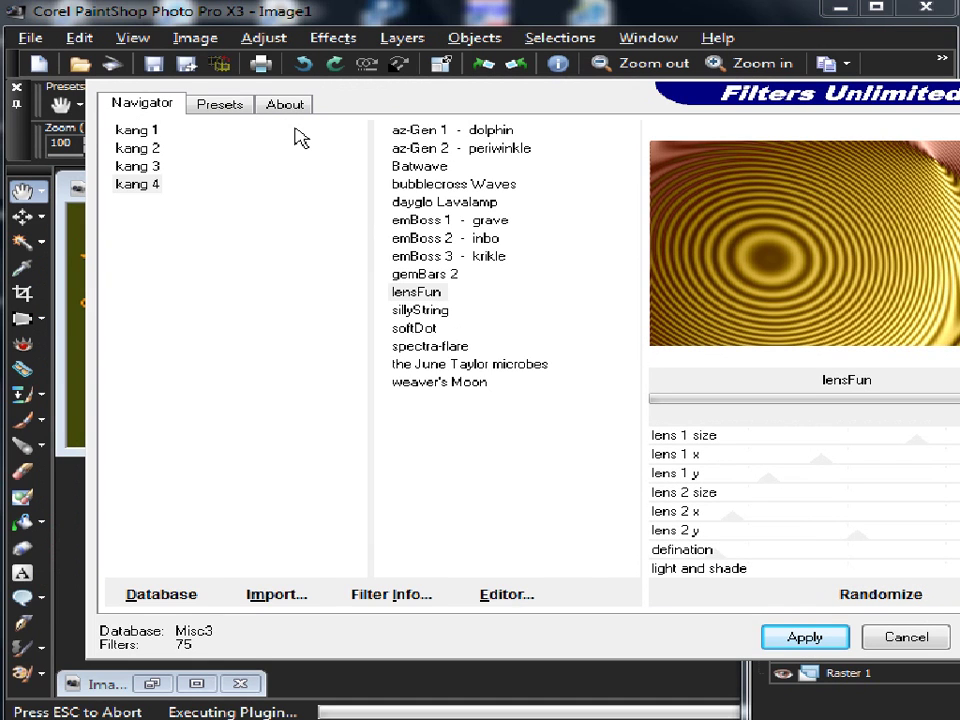
Save the current lensFun settings as a preset described 'Pretty one'.
{"action": "left_click", "coordinate": [222, 104]}
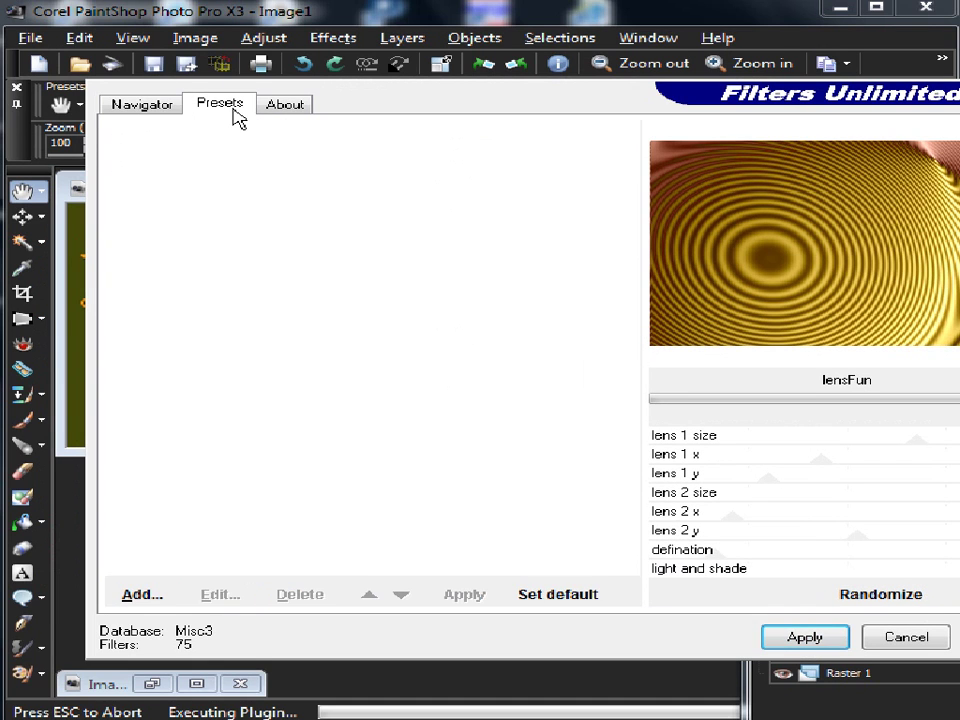
{"action": "left_click", "coordinate": [139, 600]}
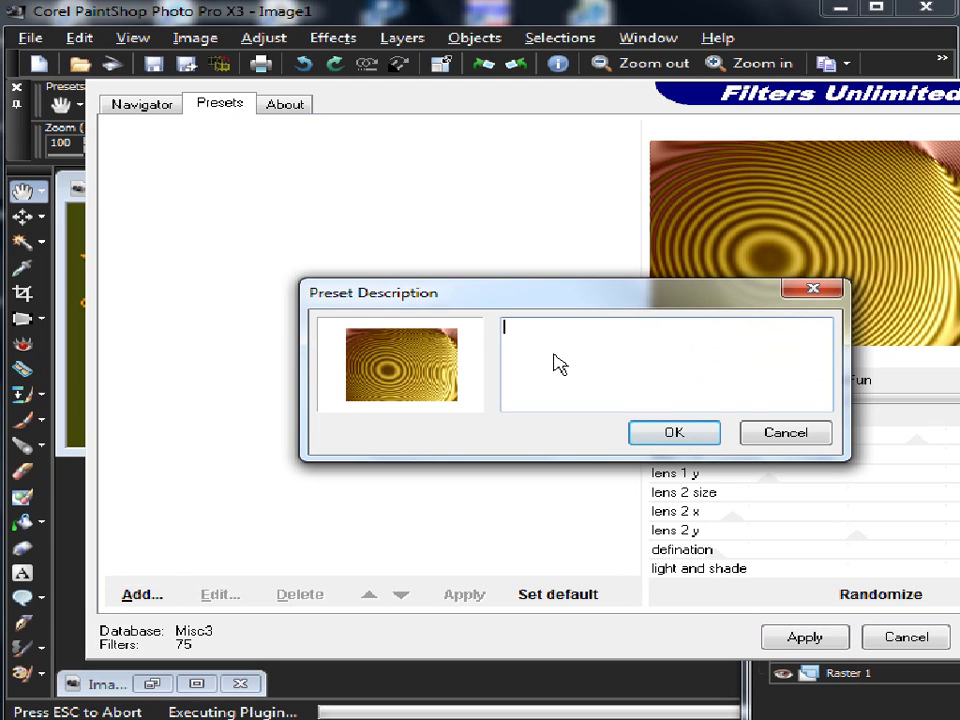
{"action": "type", "text": "i"}
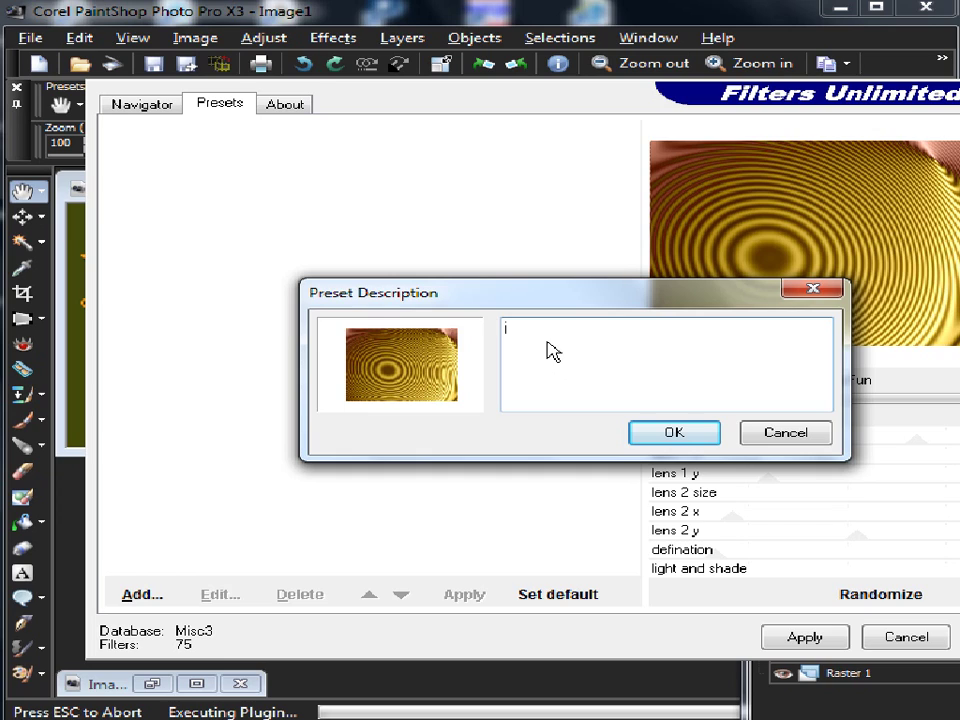
{"action": "type", "text": "Pretty one"}
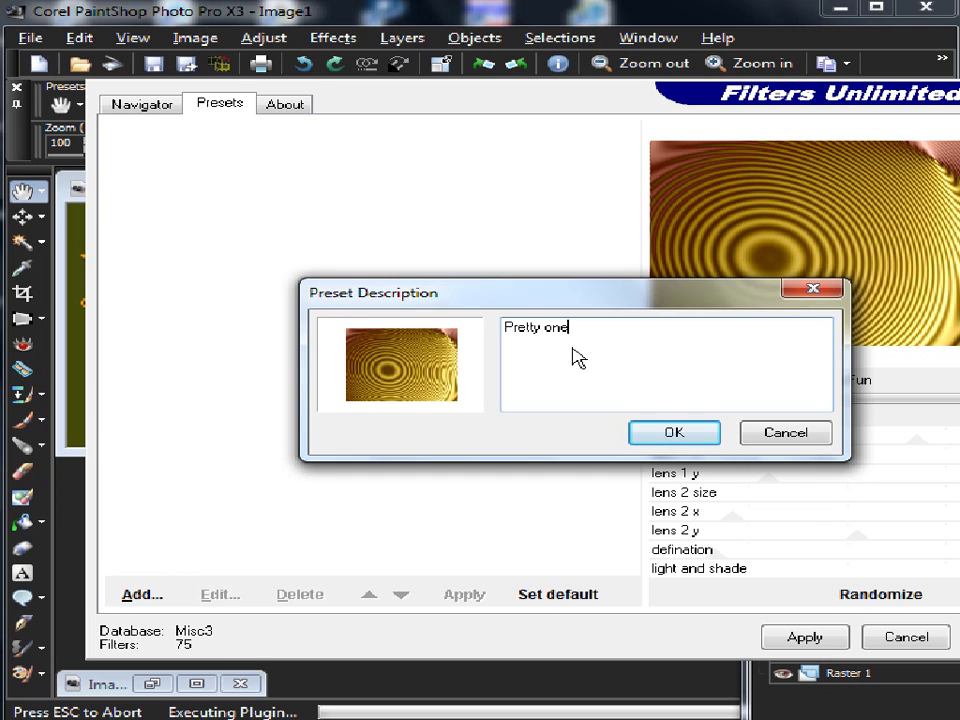
{"action": "left_click", "coordinate": [665, 434]}
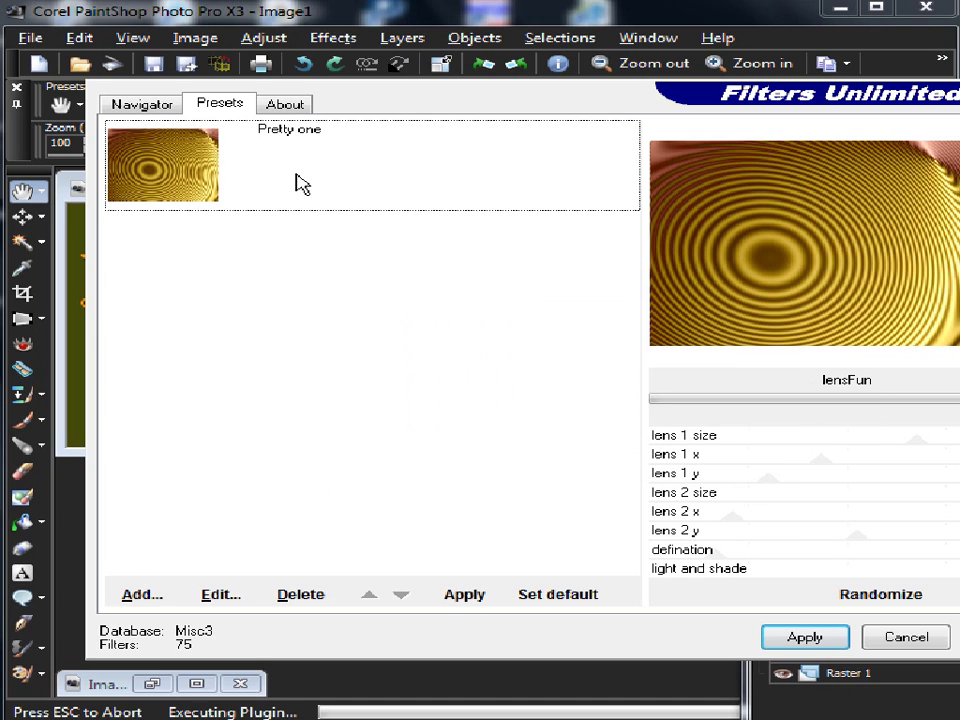
Delete the 'Pretty one' preset and return to the Navigator filter lists.
{"action": "left_click", "coordinate": [150, 106]}
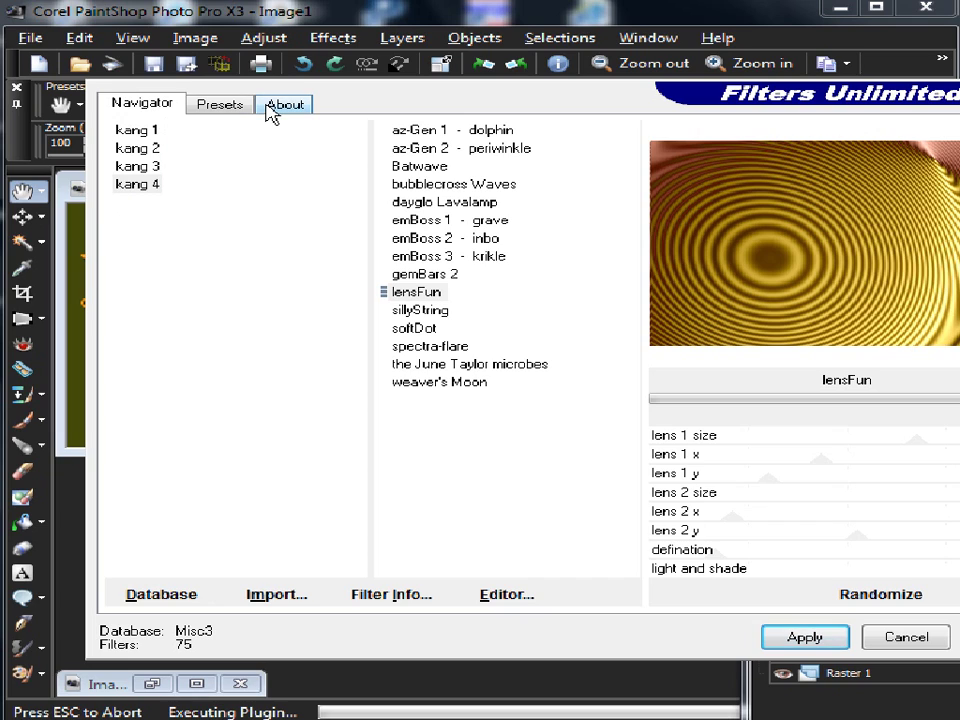
{"action": "left_click", "coordinate": [219, 106]}
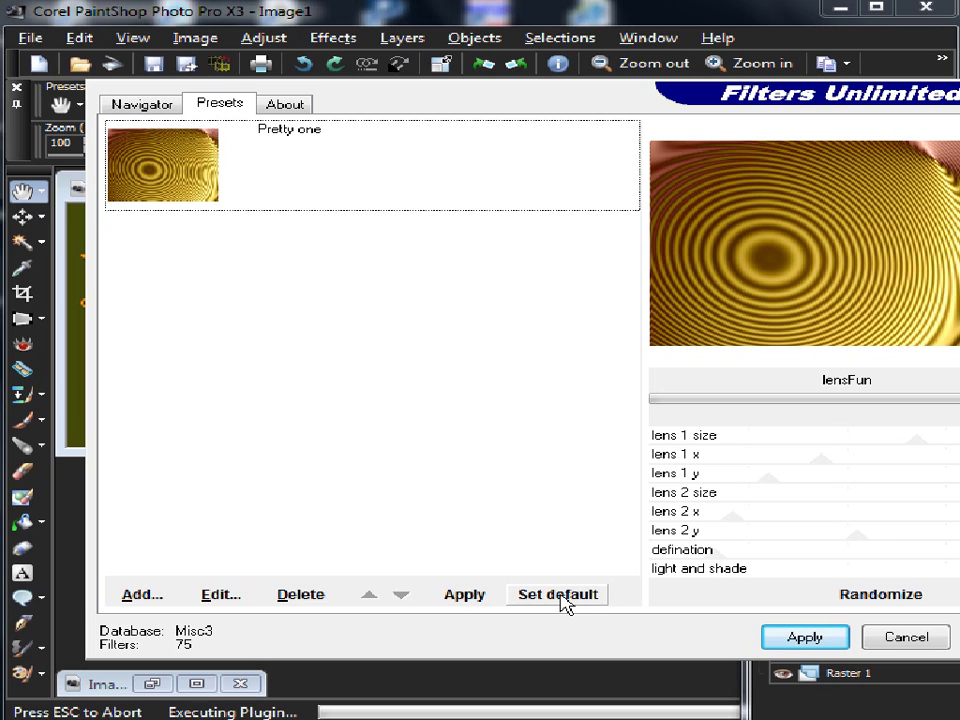
{"action": "left_click", "coordinate": [146, 106]}
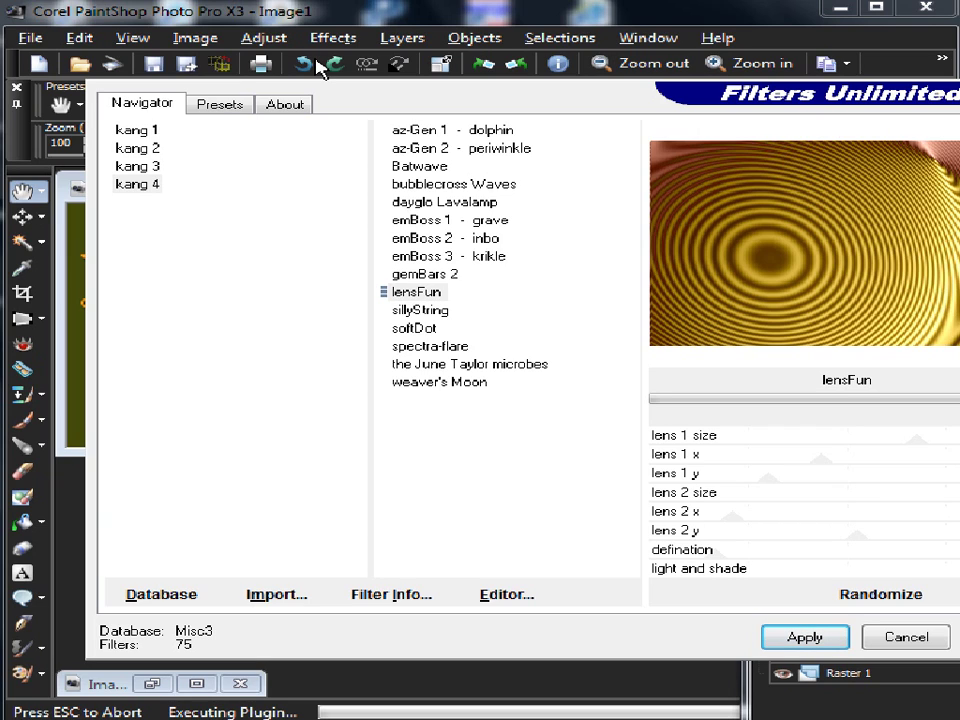
{"action": "left_click", "coordinate": [222, 106]}
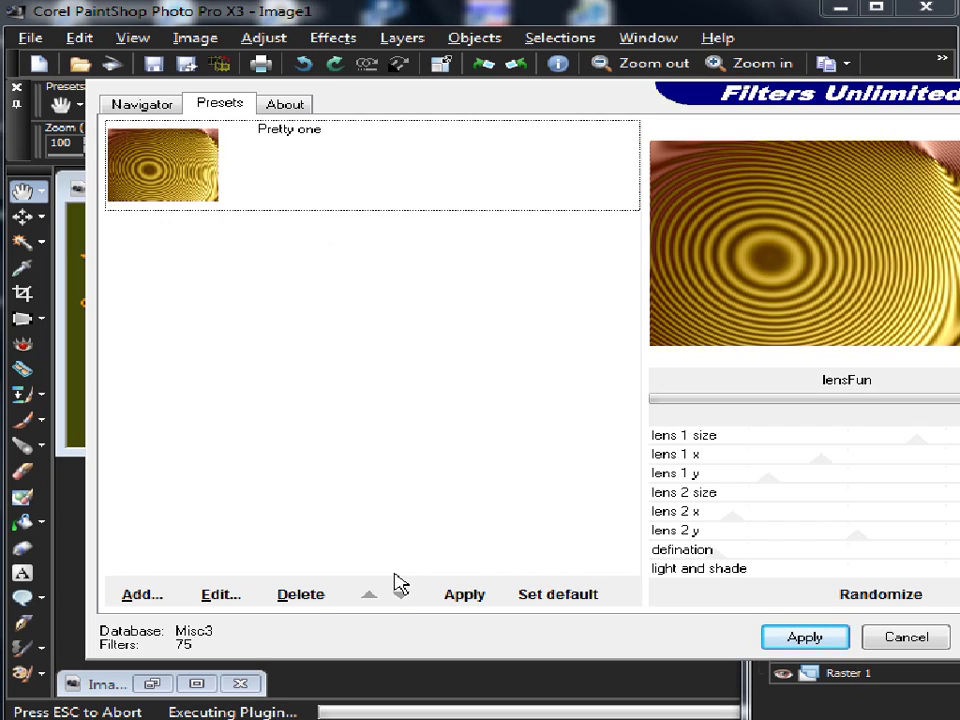
{"action": "left_click", "coordinate": [300, 594]}
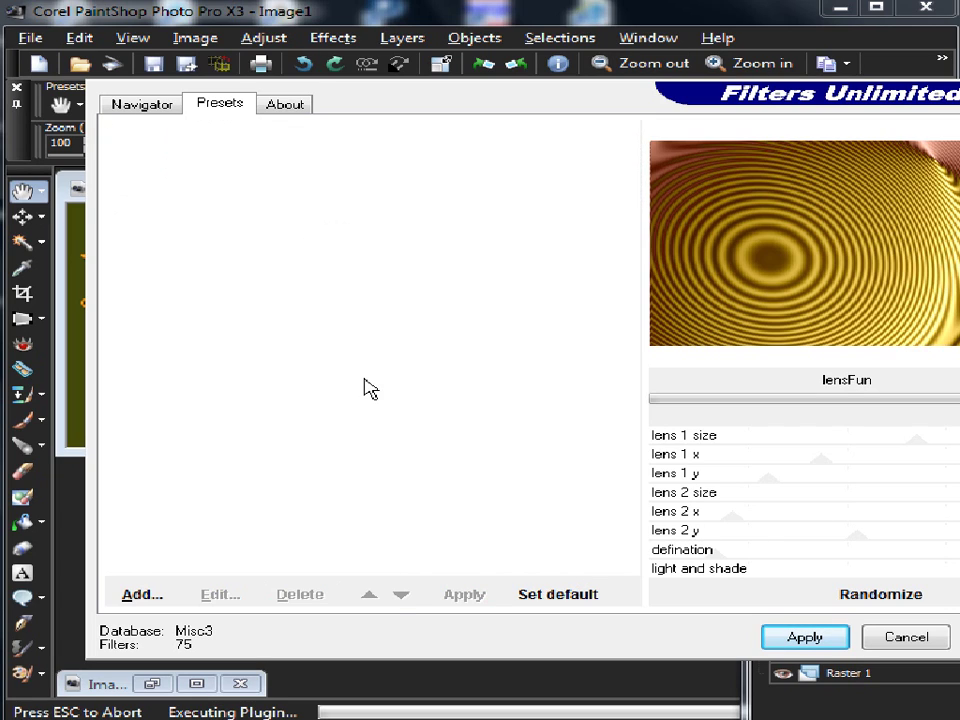
{"action": "left_click", "coordinate": [158, 107]}
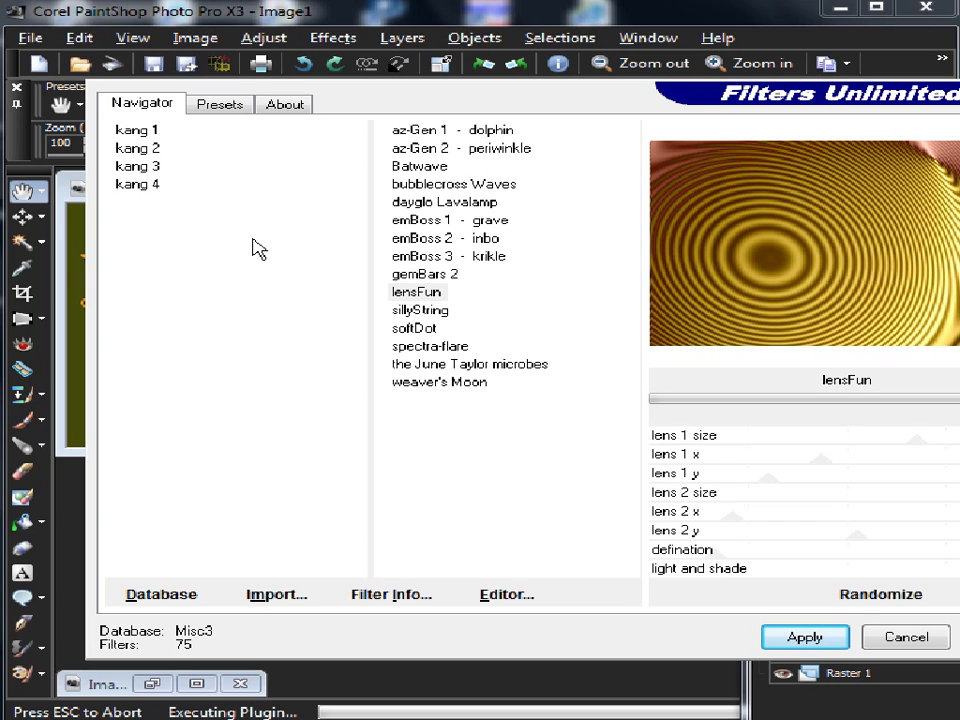
{"action": "left_click", "coordinate": [165, 594]}
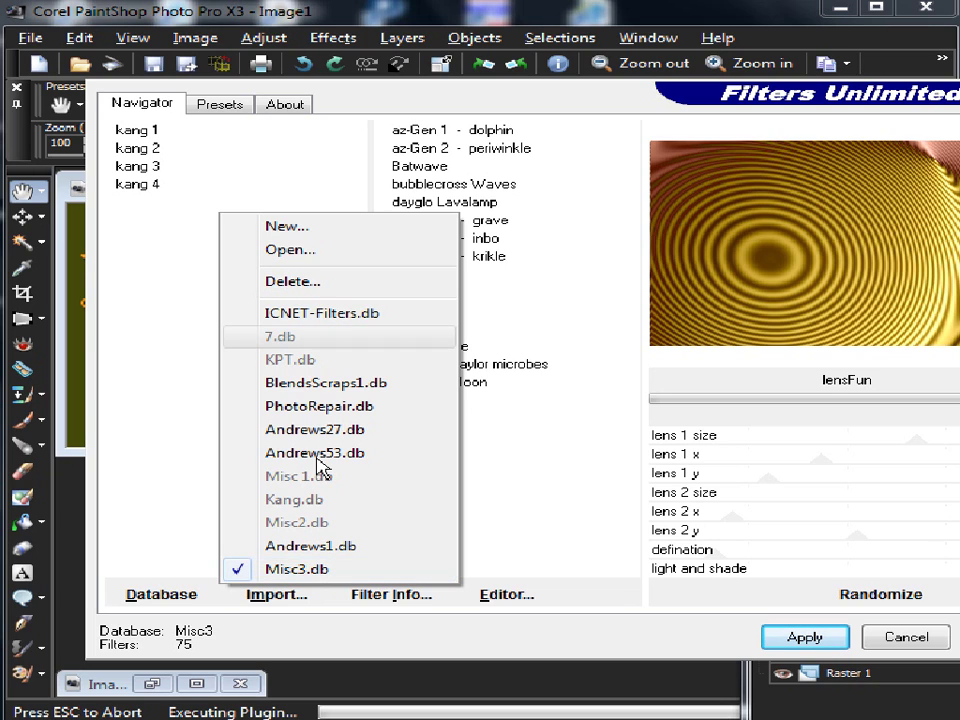
{"action": "left_click", "coordinate": [303, 289]}
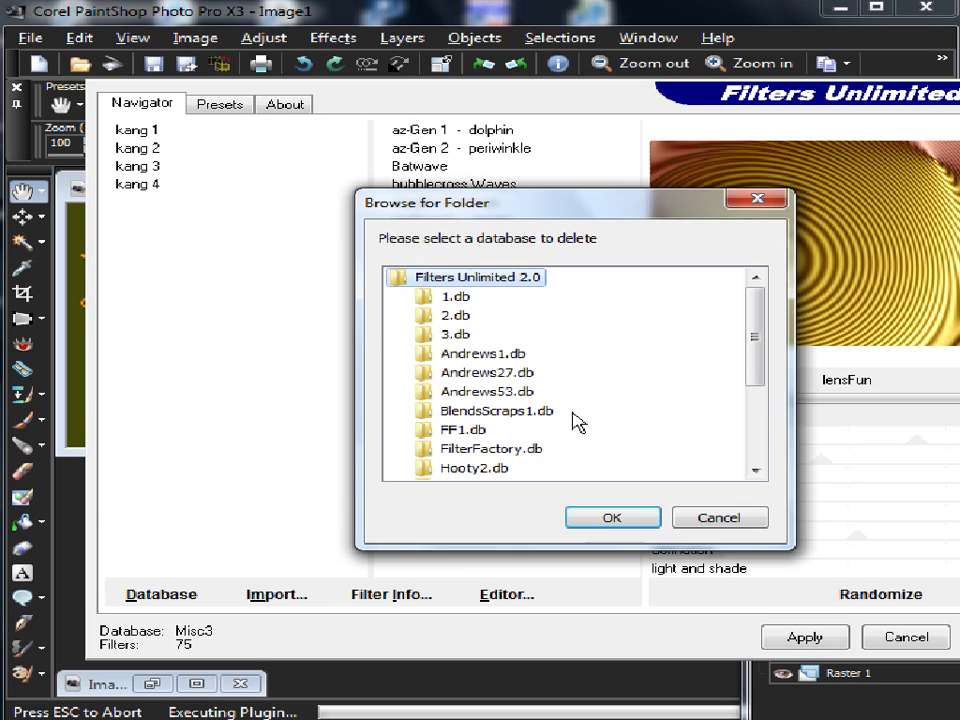
{"action": "scroll", "coordinate": [759, 370], "scroll_direction": "down", "scroll_amount": 1}
{"action": "left_click_drag", "start_coordinate": [759, 370], "coordinate": [786, 466]}
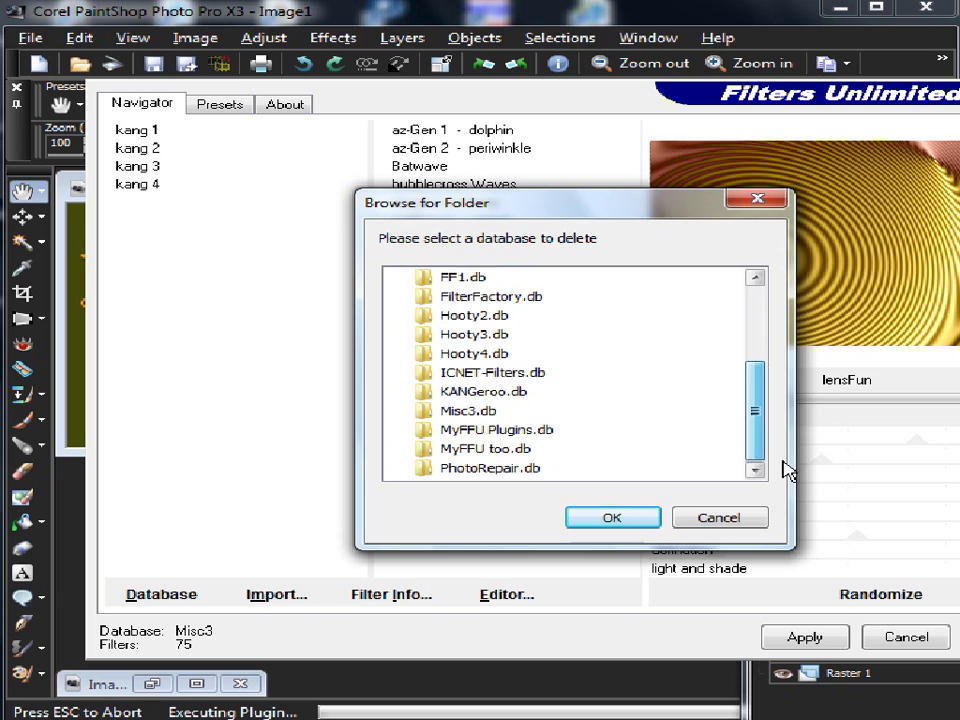
{"action": "left_click", "coordinate": [470, 411]}
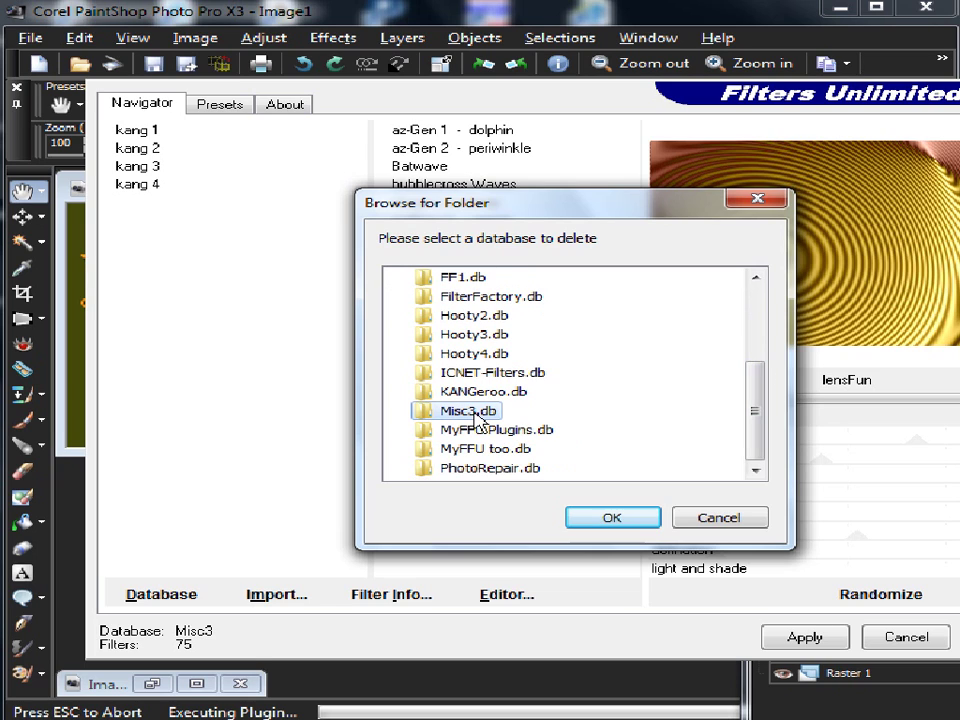
{"action": "left_click", "coordinate": [625, 520]}
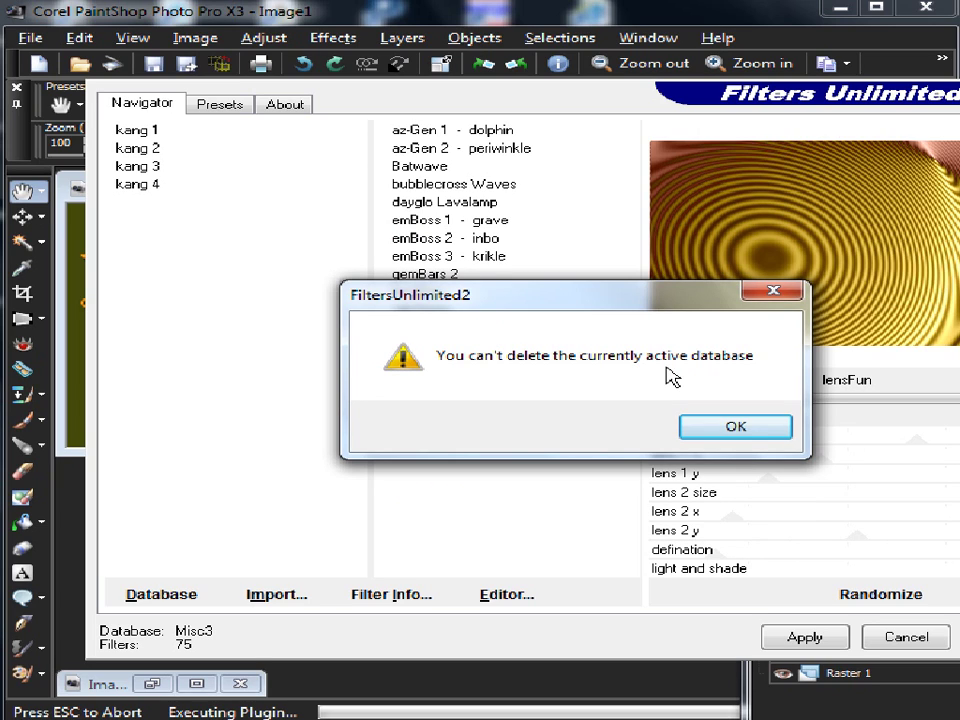
{"action": "left_click", "coordinate": [740, 430]}
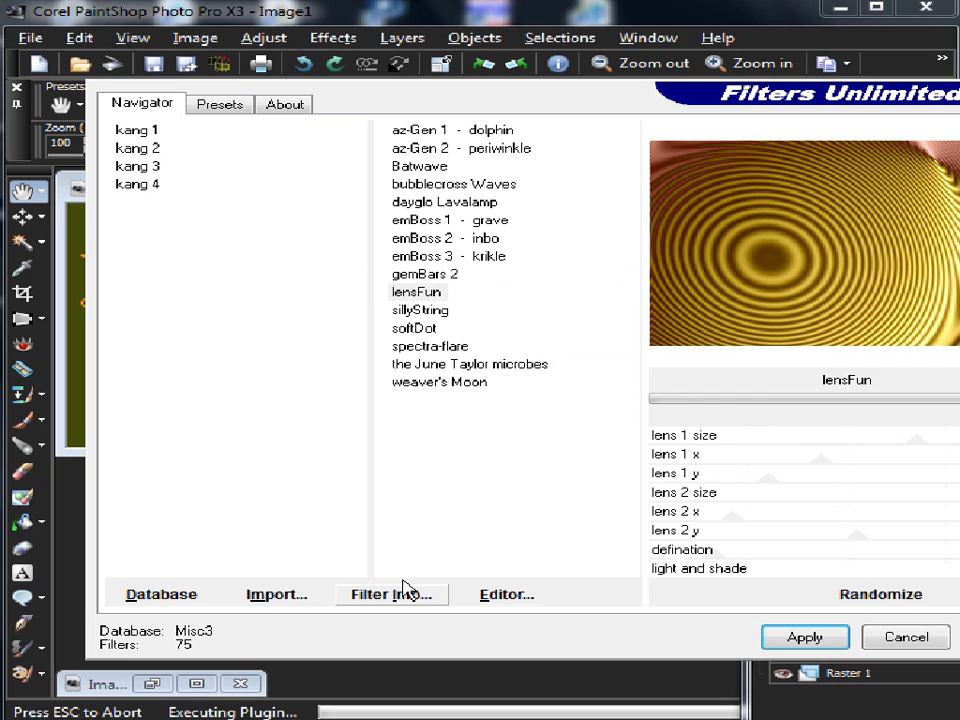
{"action": "left_click", "coordinate": [208, 596]}
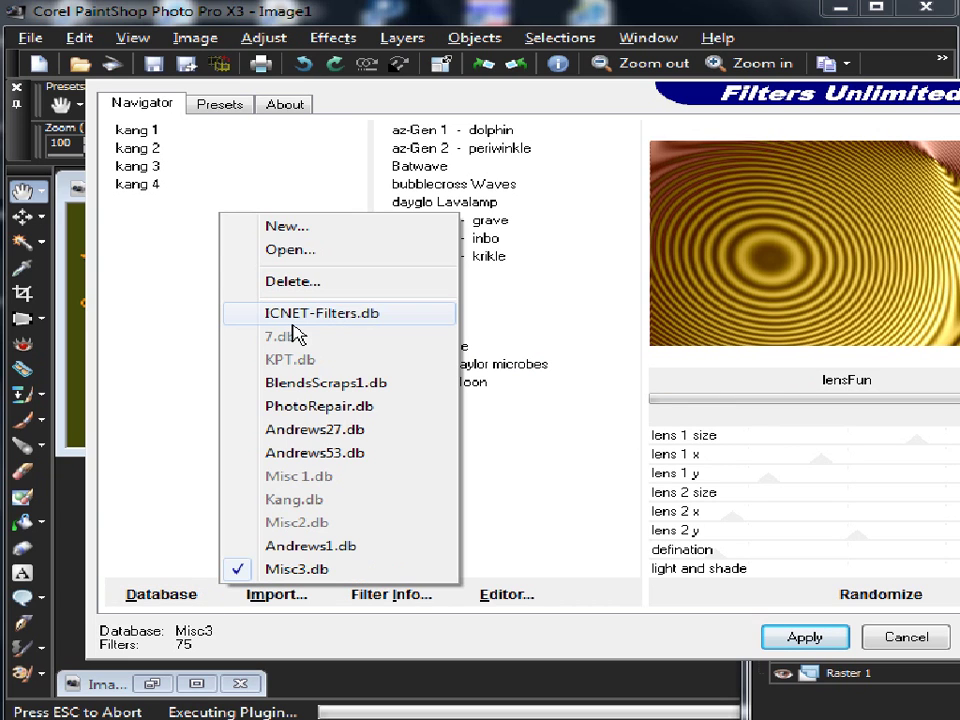
Switch to ICNET-Filters.db, then delete the Misc3.db database and confirm the deletion.
{"action": "left_click", "coordinate": [298, 314]}
{"action": "left_click", "coordinate": [187, 598]}
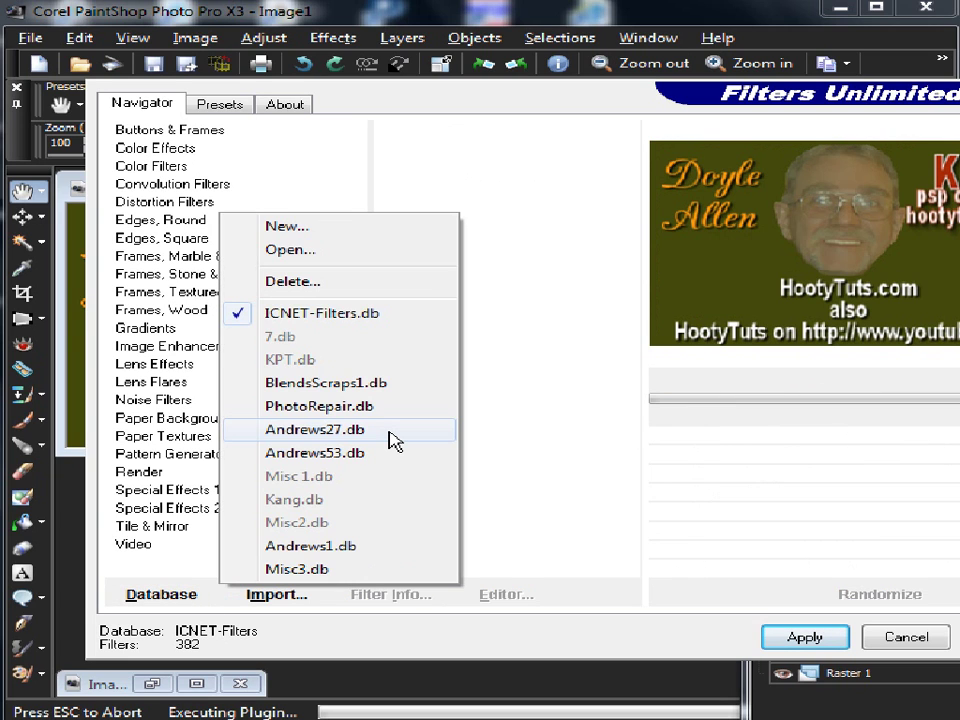
{"action": "left_click", "coordinate": [306, 284]}
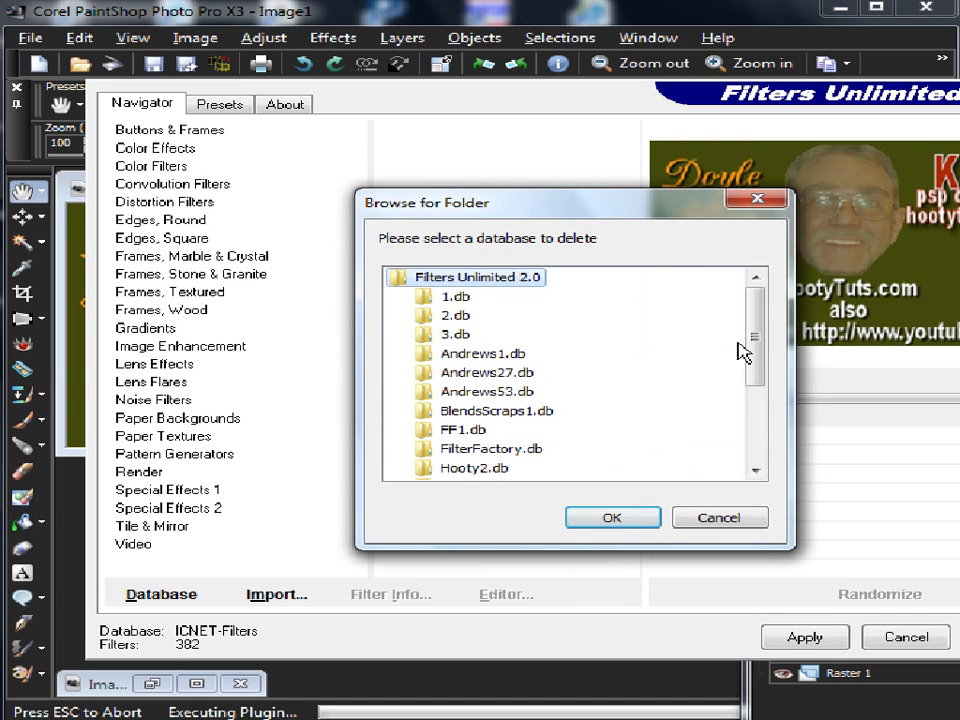
{"action": "left_click_drag", "start_coordinate": [745, 354], "coordinate": [776, 463]}
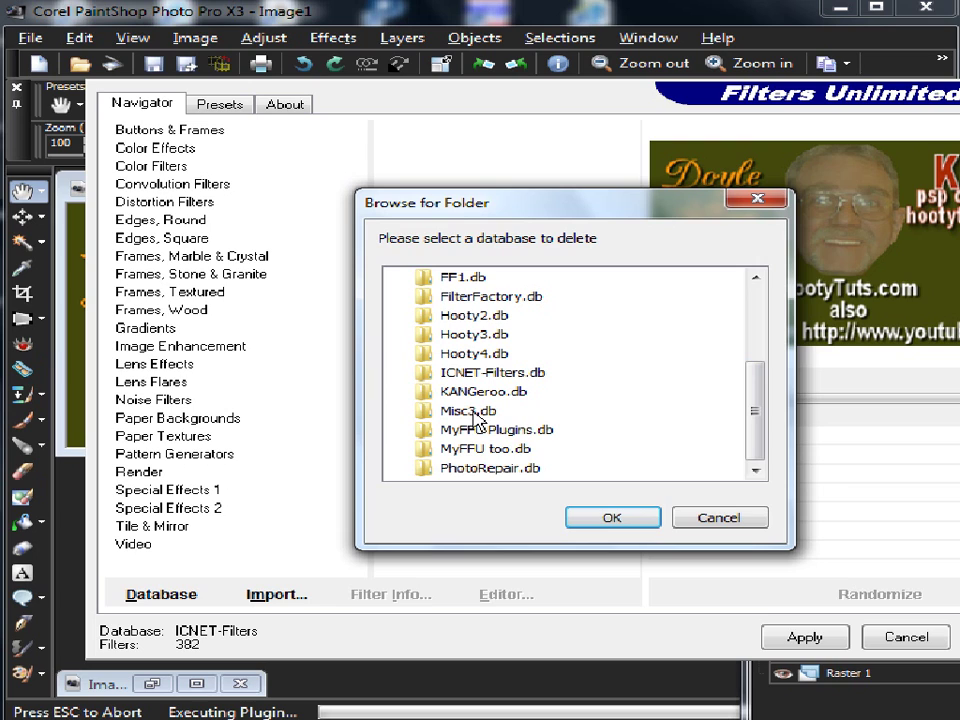
{"action": "left_click", "coordinate": [470, 412]}
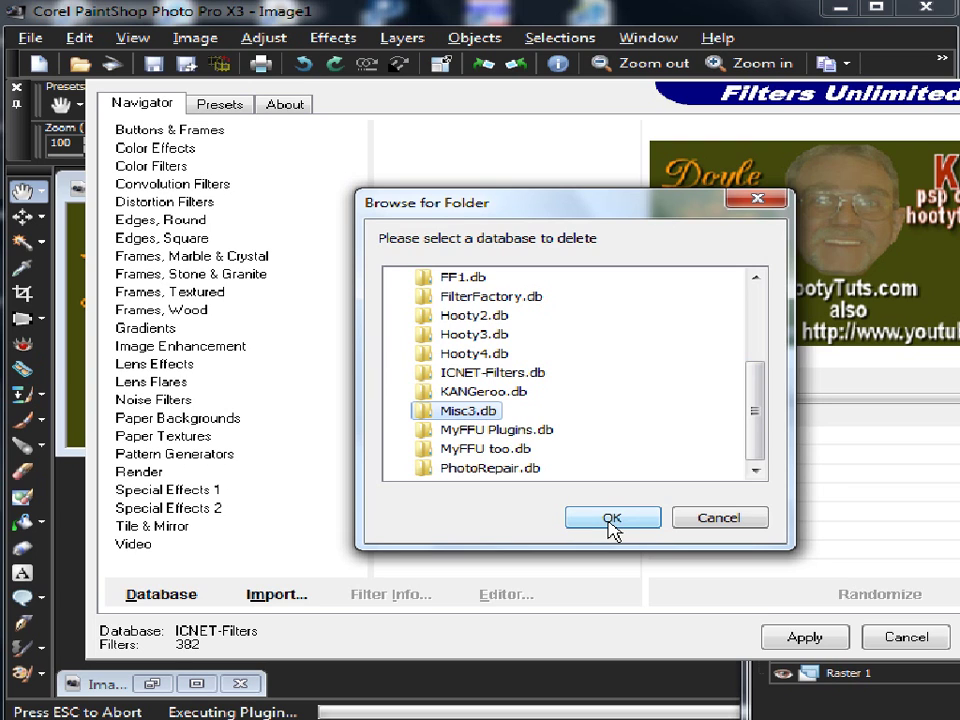
{"action": "left_click", "coordinate": [612, 518]}
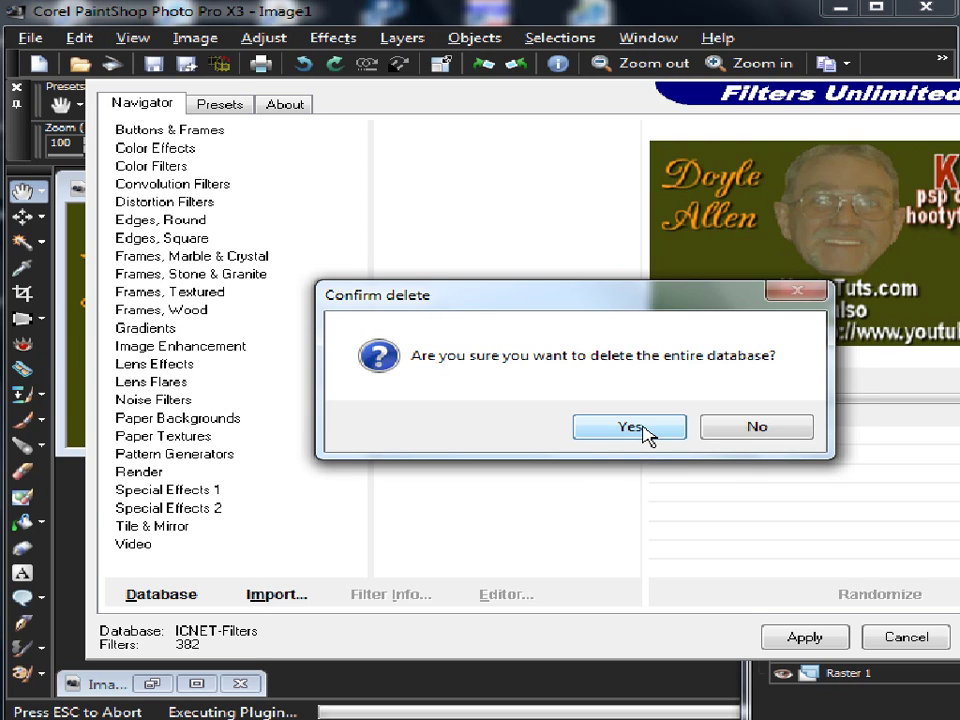
{"action": "left_click", "coordinate": [644, 430]}
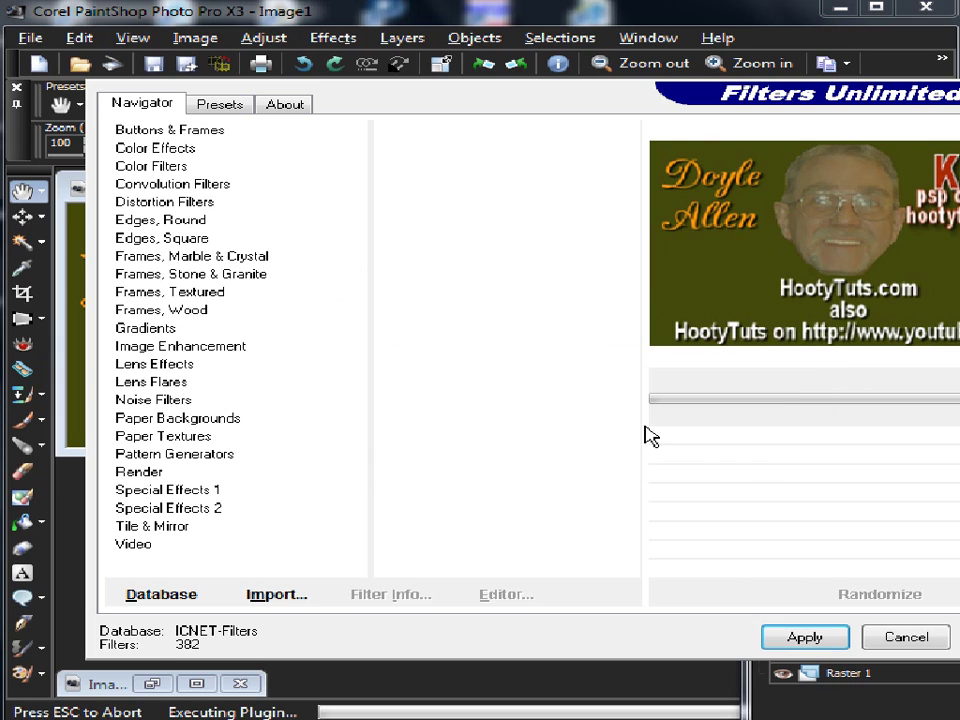
{"action": "left_click", "coordinate": [203, 597]}
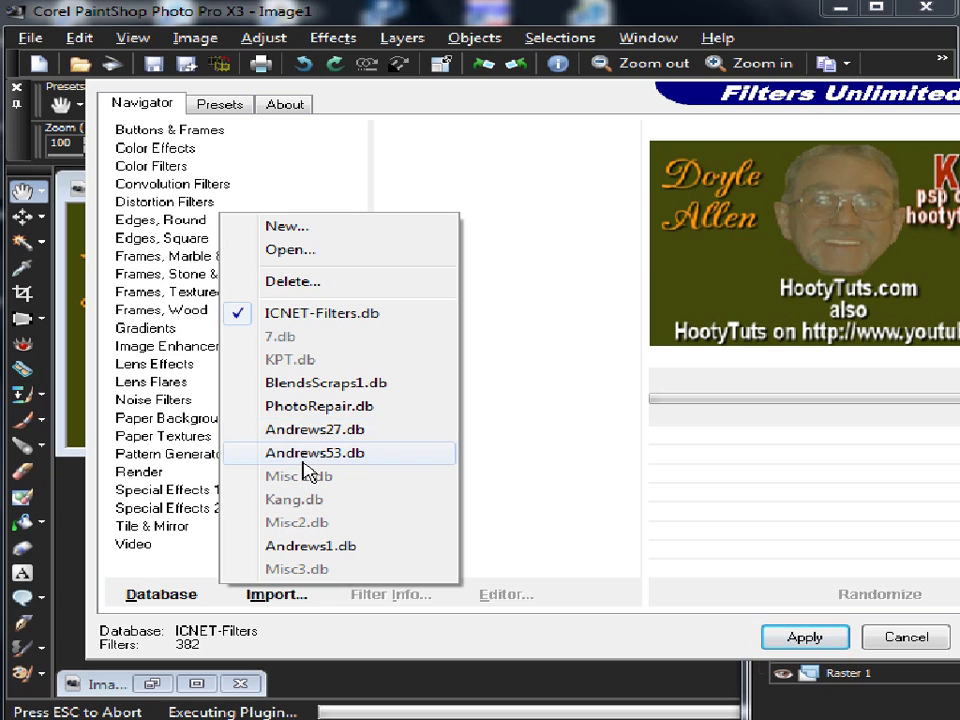
{"action": "left_click", "coordinate": [519, 472]}
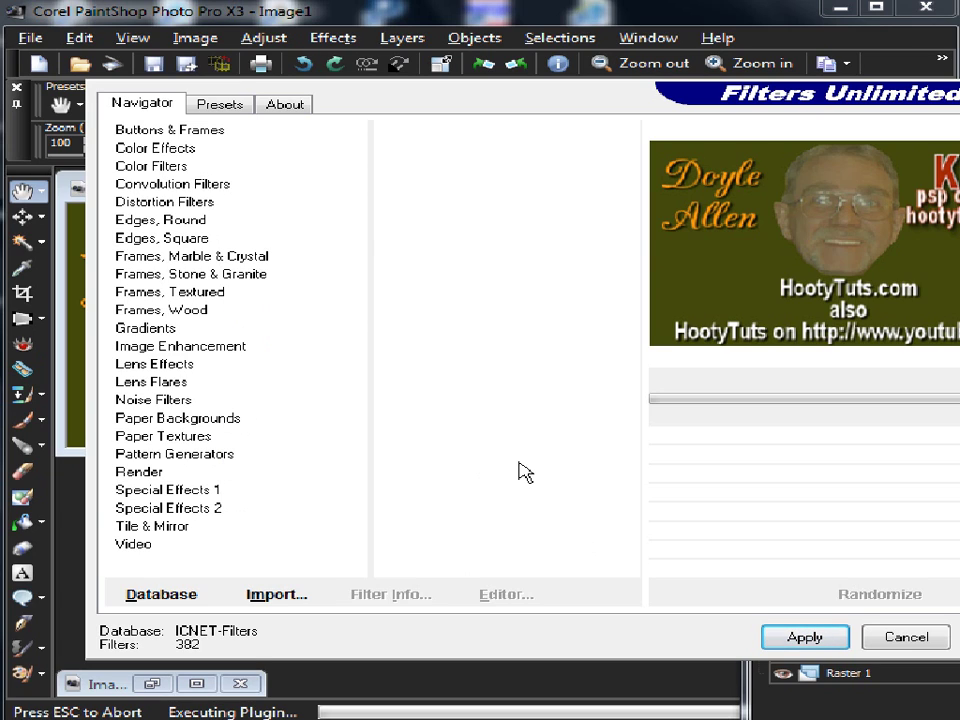
{"action": "left_click", "coordinate": [912, 641]}
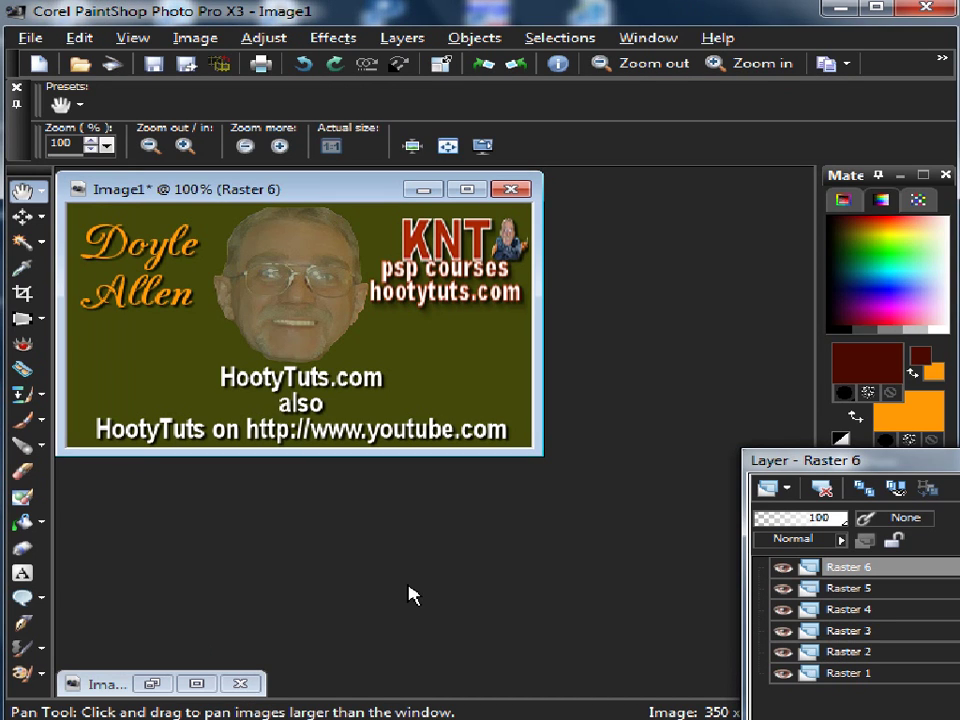